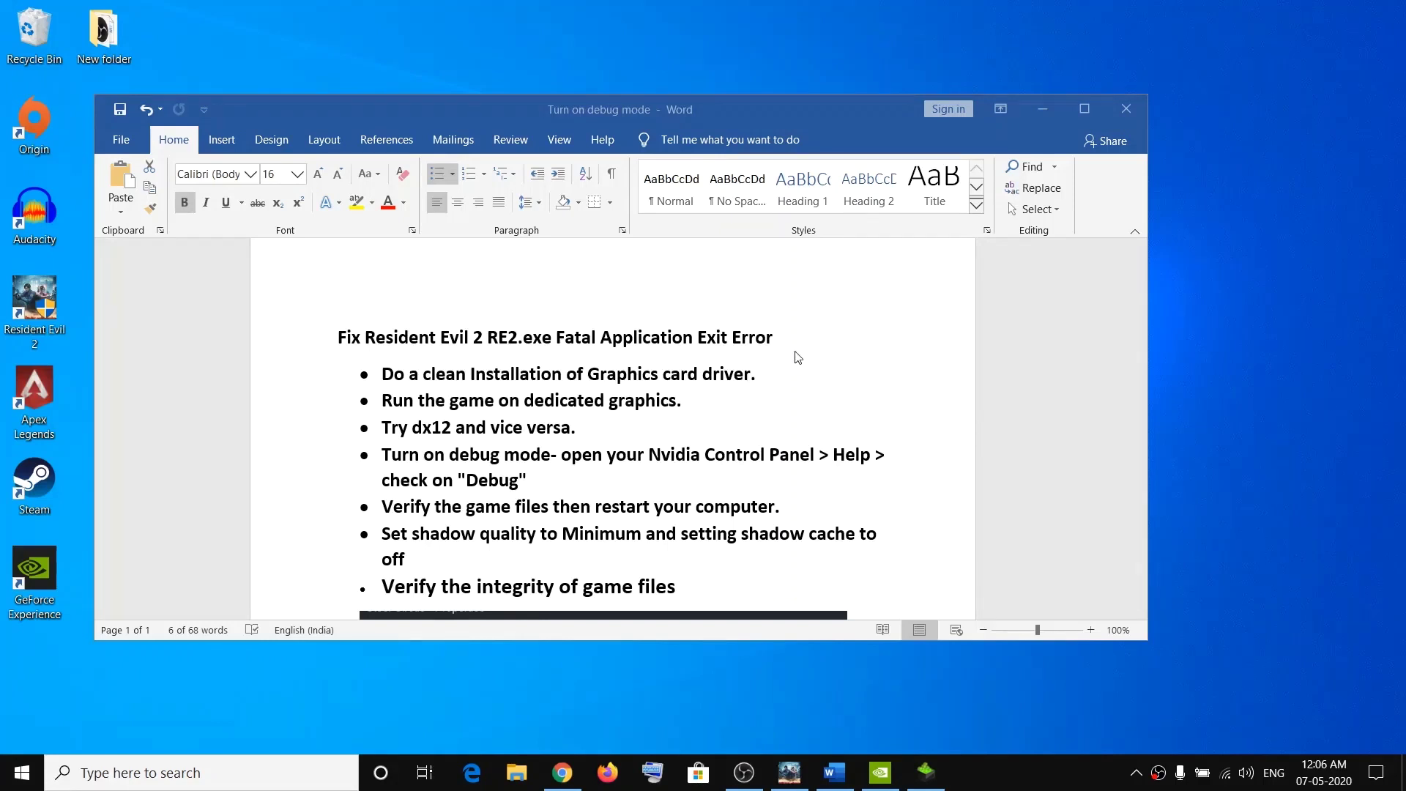
# Step: Highlight the 'Do a clean Installation of Graphics card driver' line in the Word fix list
pyautogui.click(415, 387)
pyautogui.moveTo(382, 374); pyautogui.dragTo(754, 381)
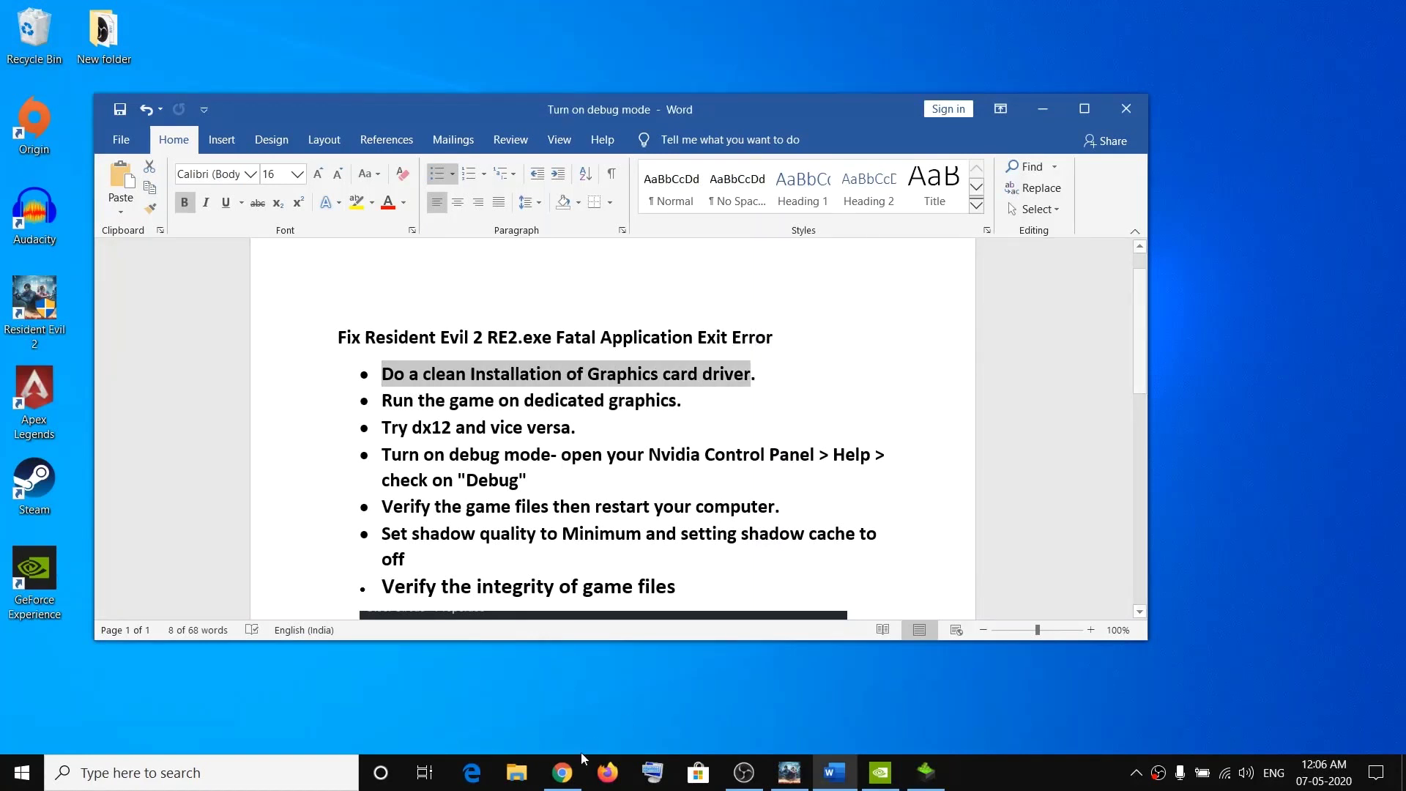
# Step: Search the web for 'nvidia drivers' in a new Chrome tab
pyautogui.moveTo(564, 781)
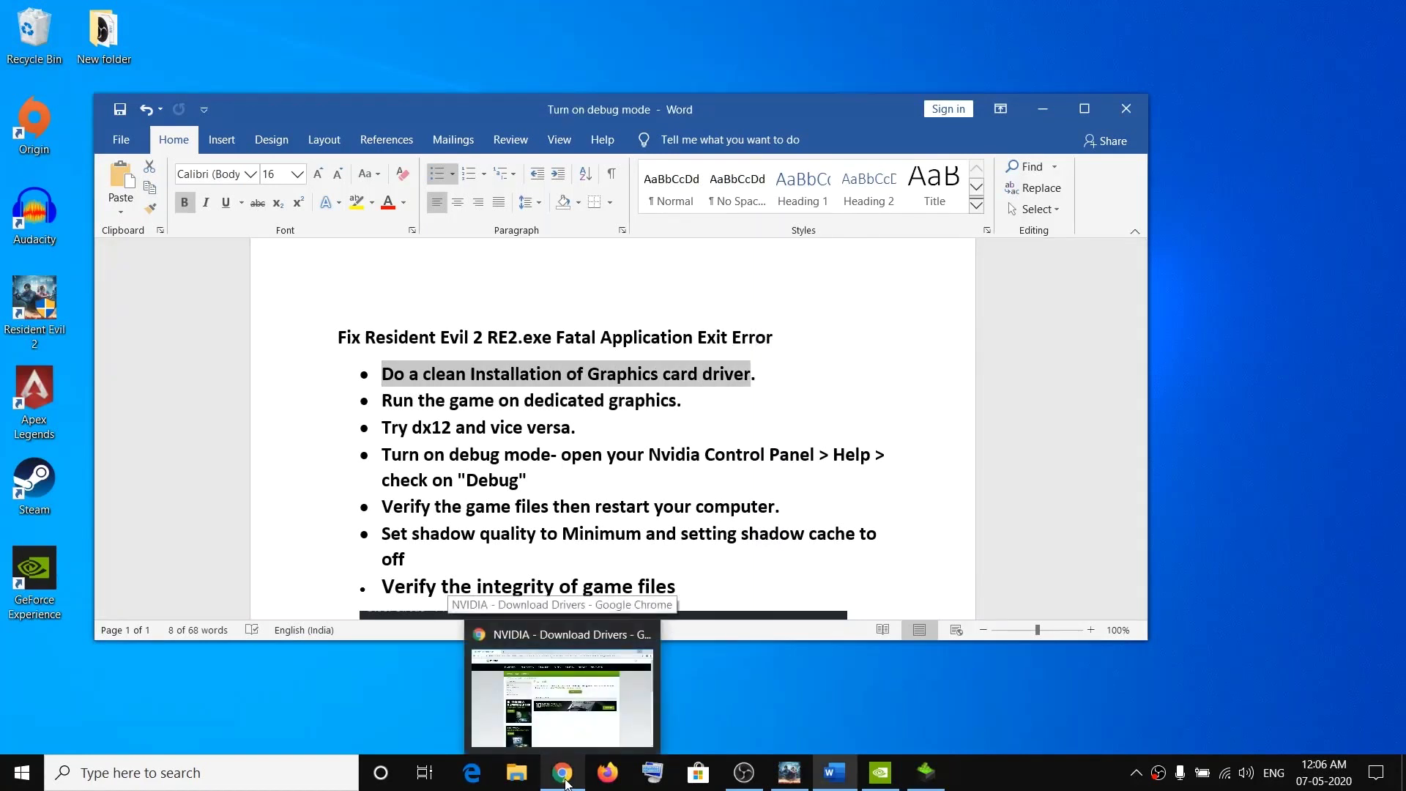
pyautogui.click(564, 725)
pyautogui.click(247, 15)
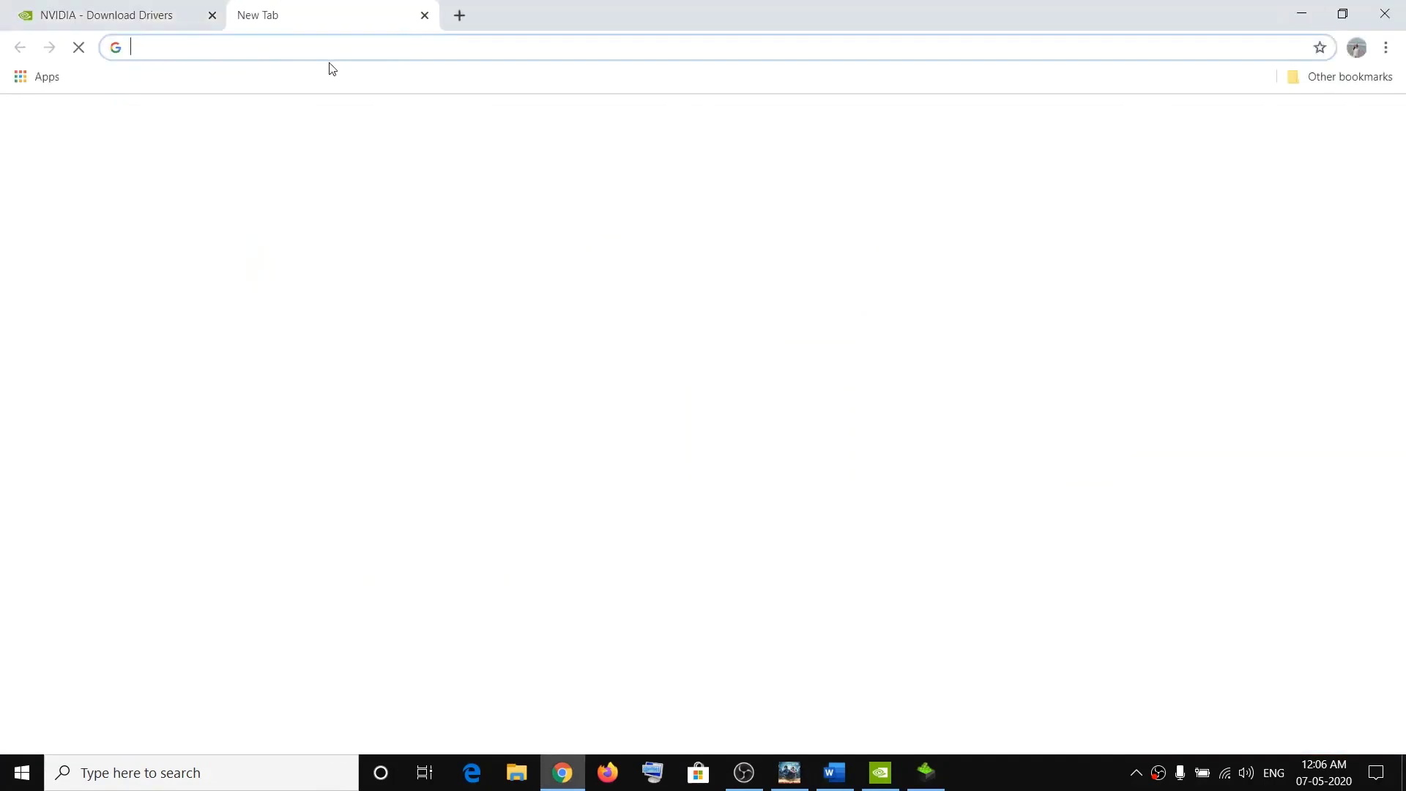
pyautogui.write('n')
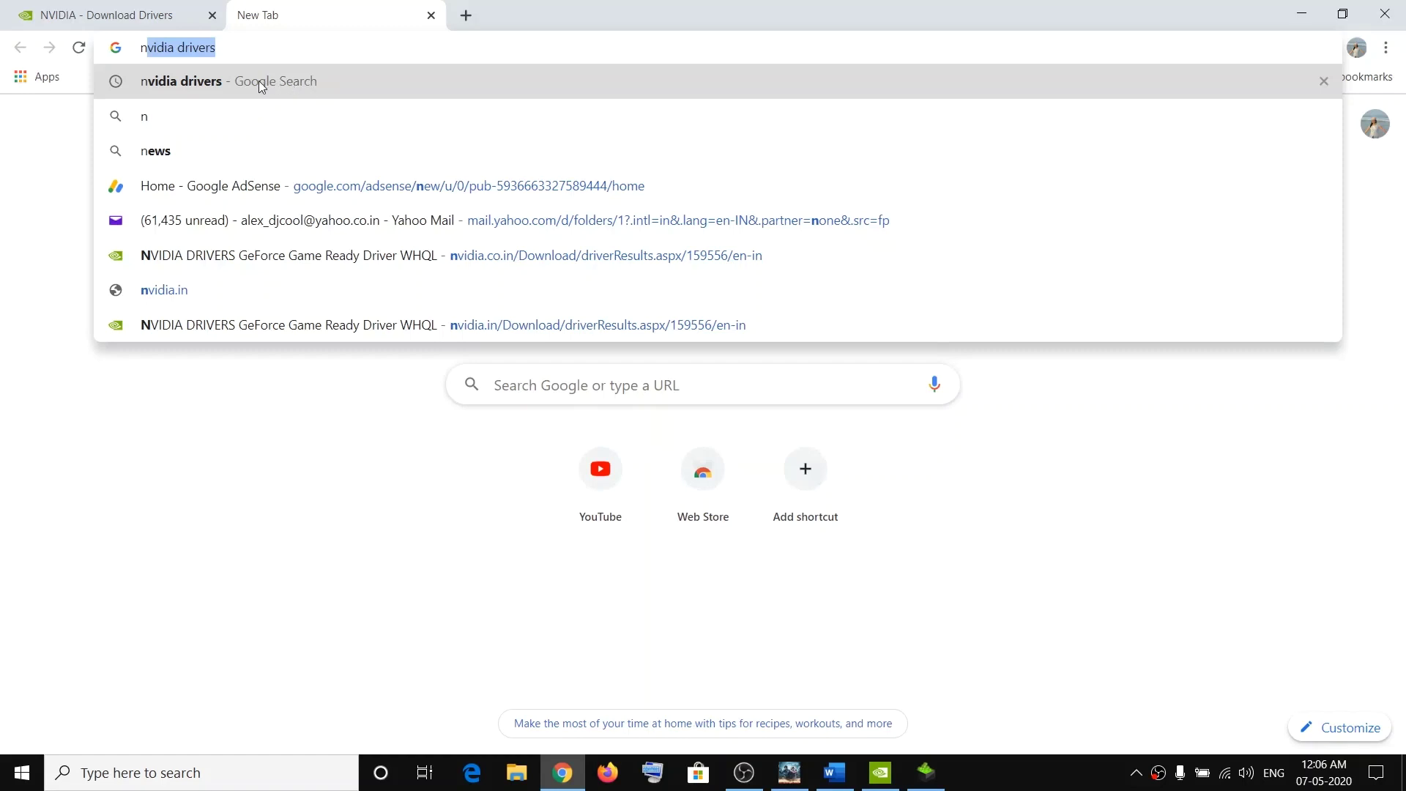
pyautogui.click(226, 81)
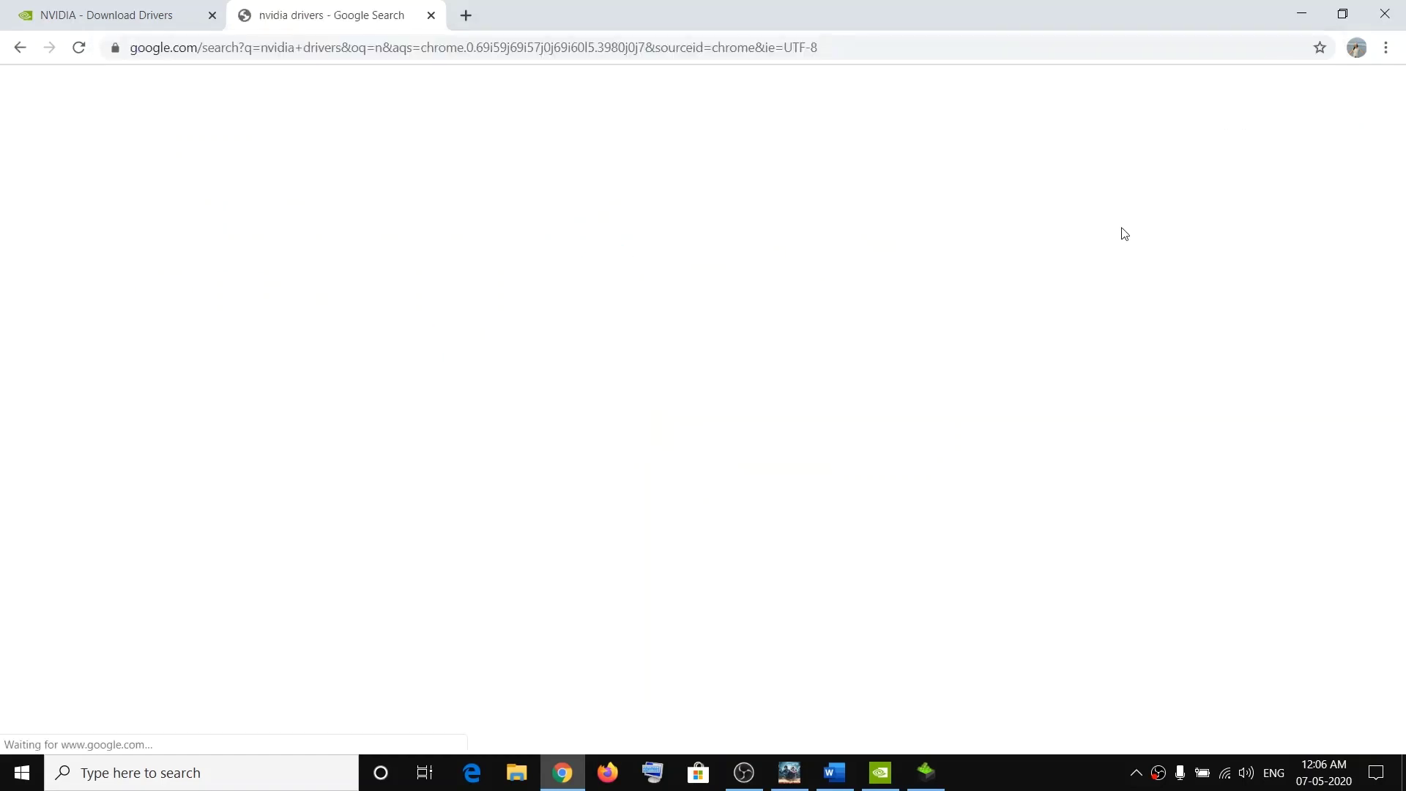
# Step: Open NVIDIA's official driver download page and set Product Type to GeForce
pyautogui.click(276, 262)
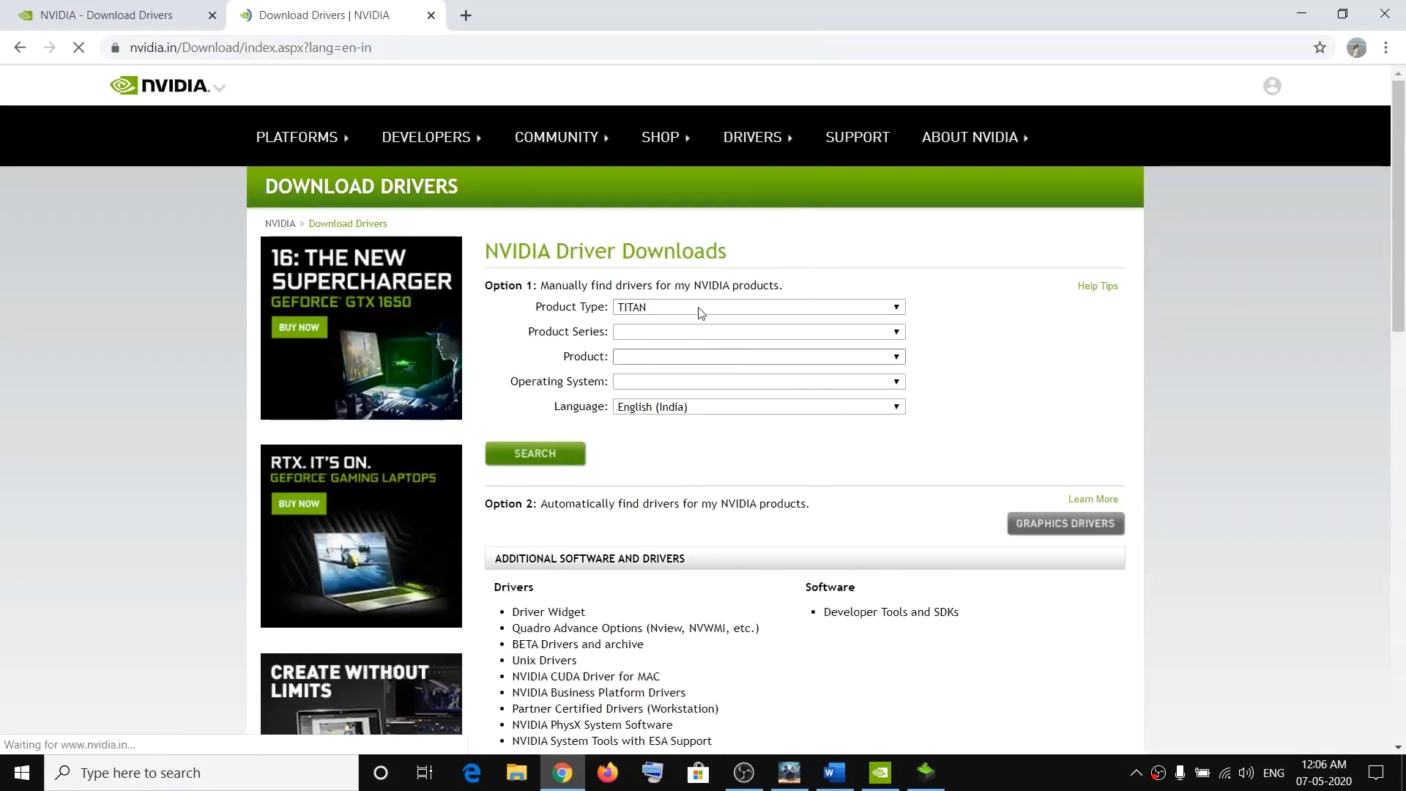
pyautogui.click(888, 310)
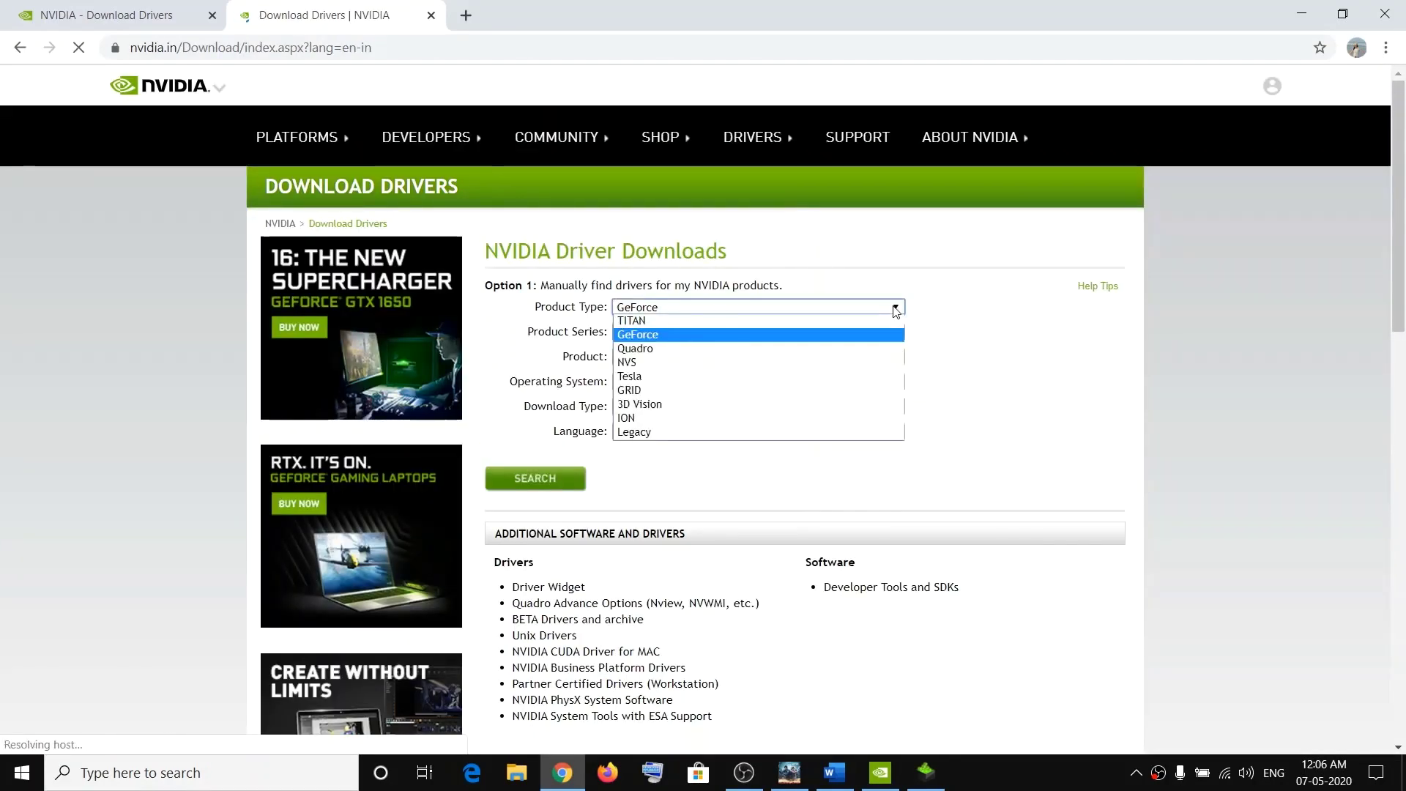
pyautogui.click(679, 334)
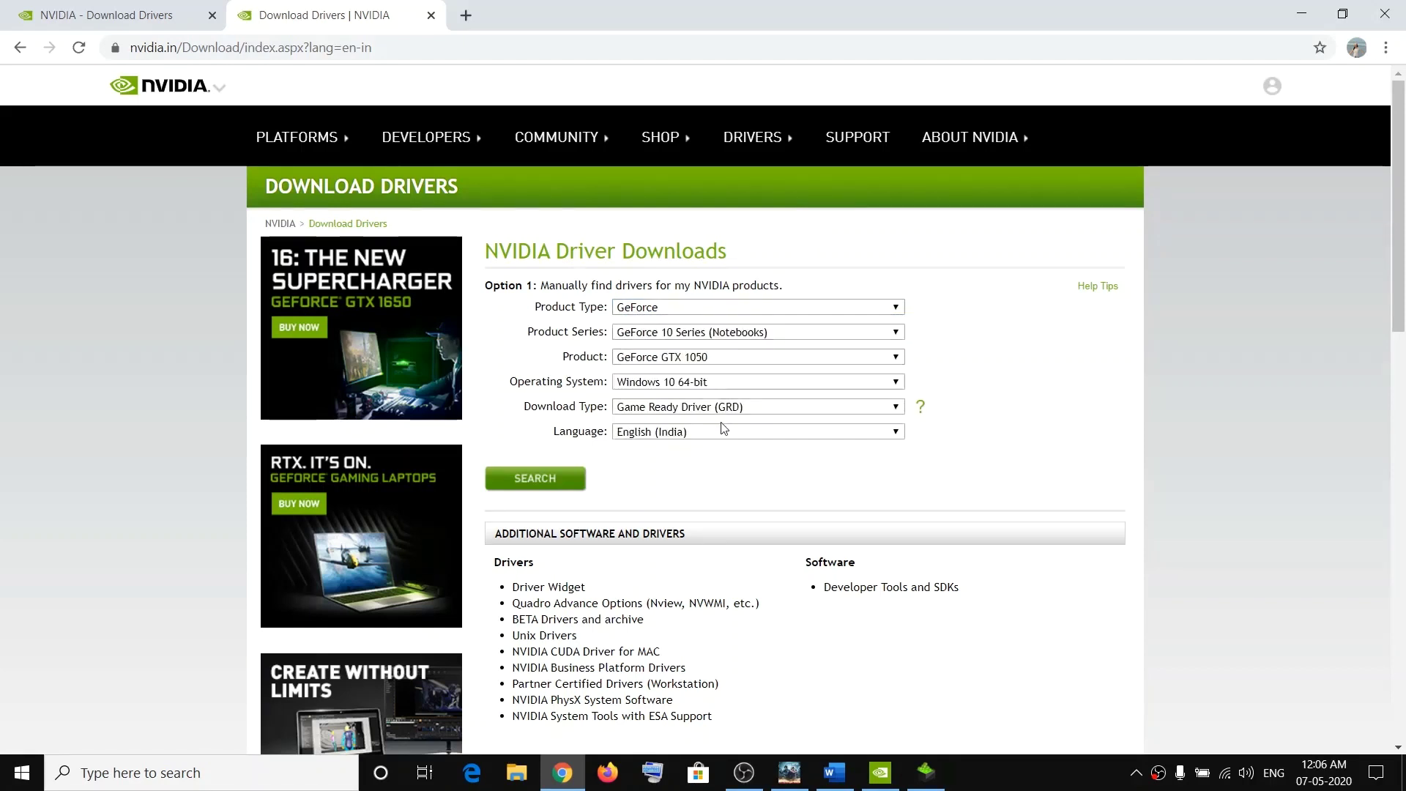
pyautogui.rightClick(33, 774)
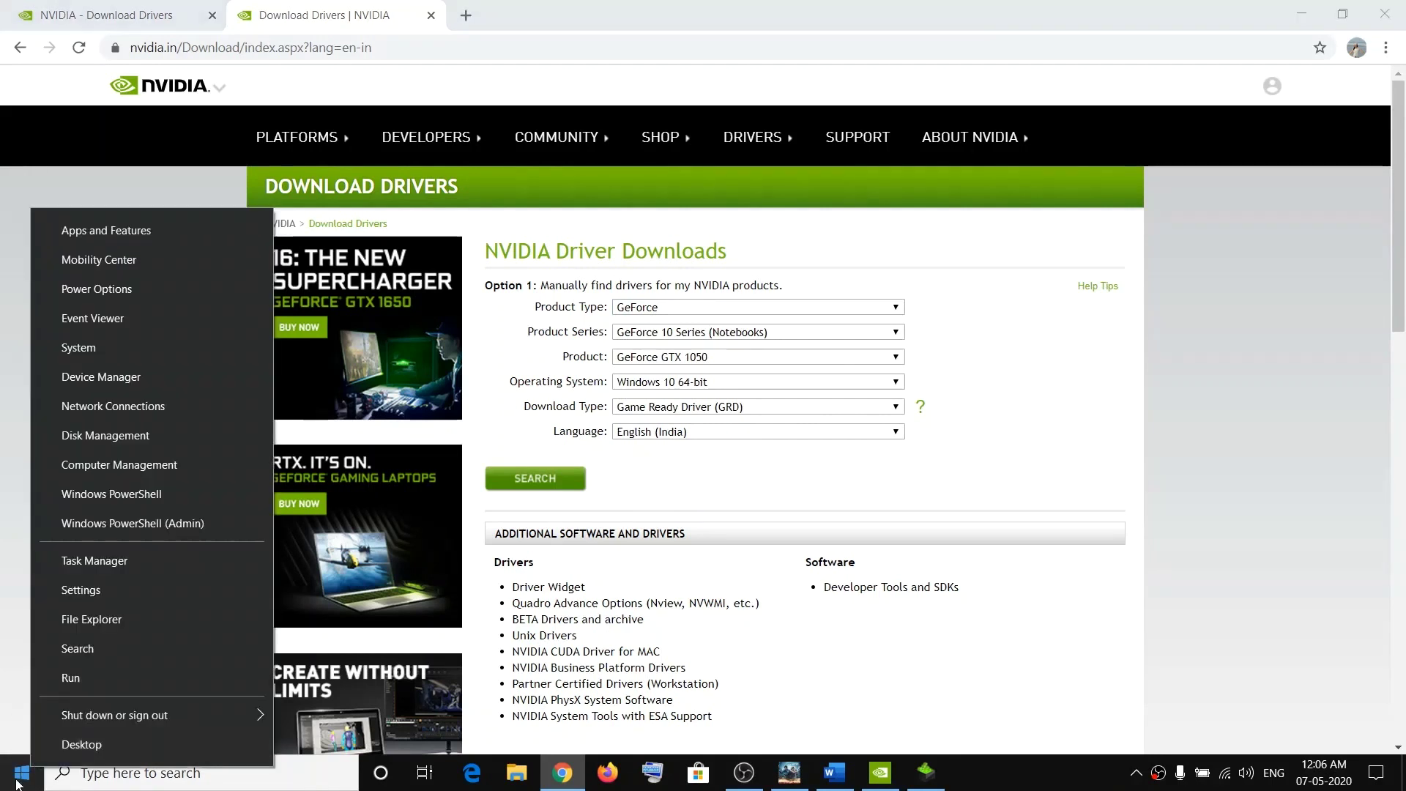
pyautogui.rightClick(18, 778)
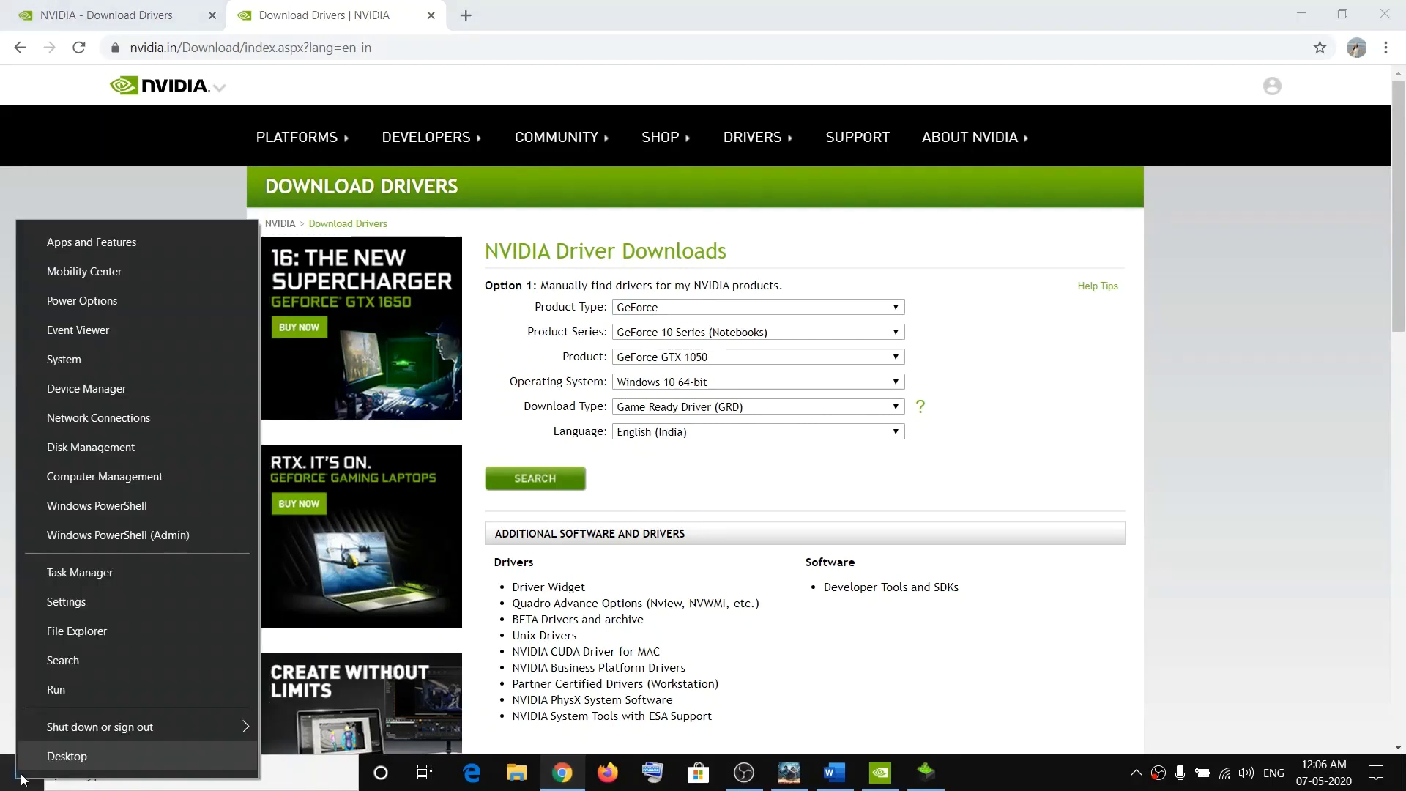
pyautogui.click(103, 388)
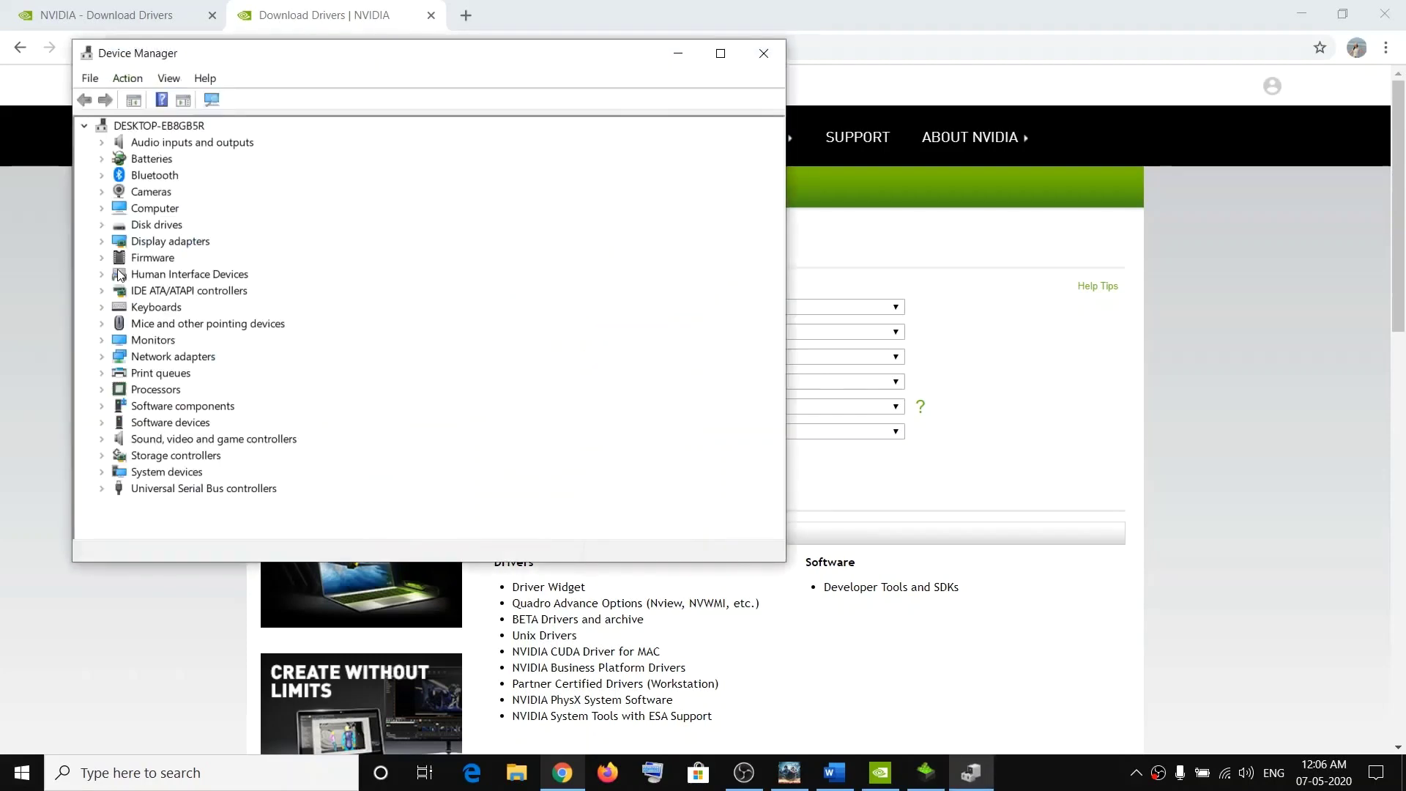
pyautogui.click(101, 241)
pyautogui.click(211, 274)
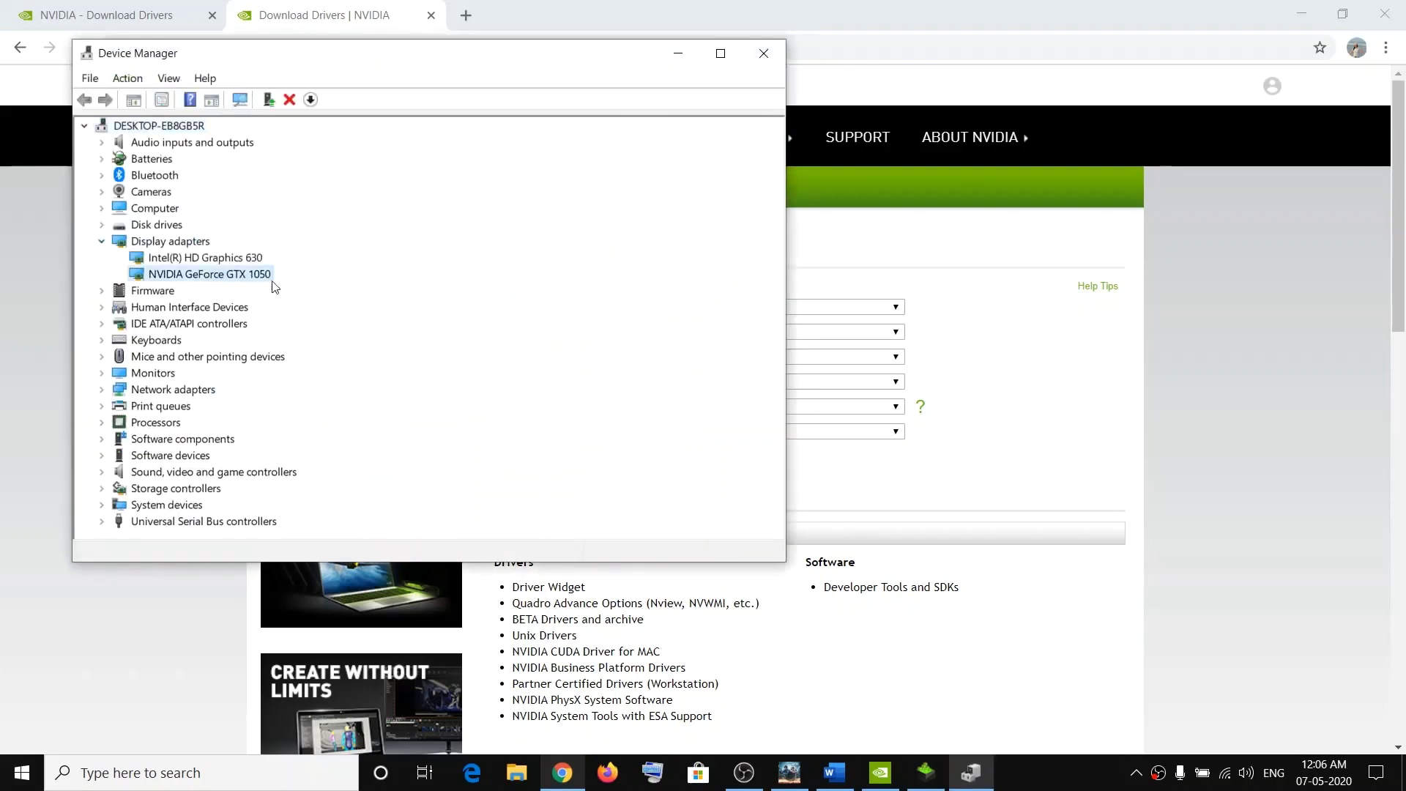
pyautogui.click(763, 53)
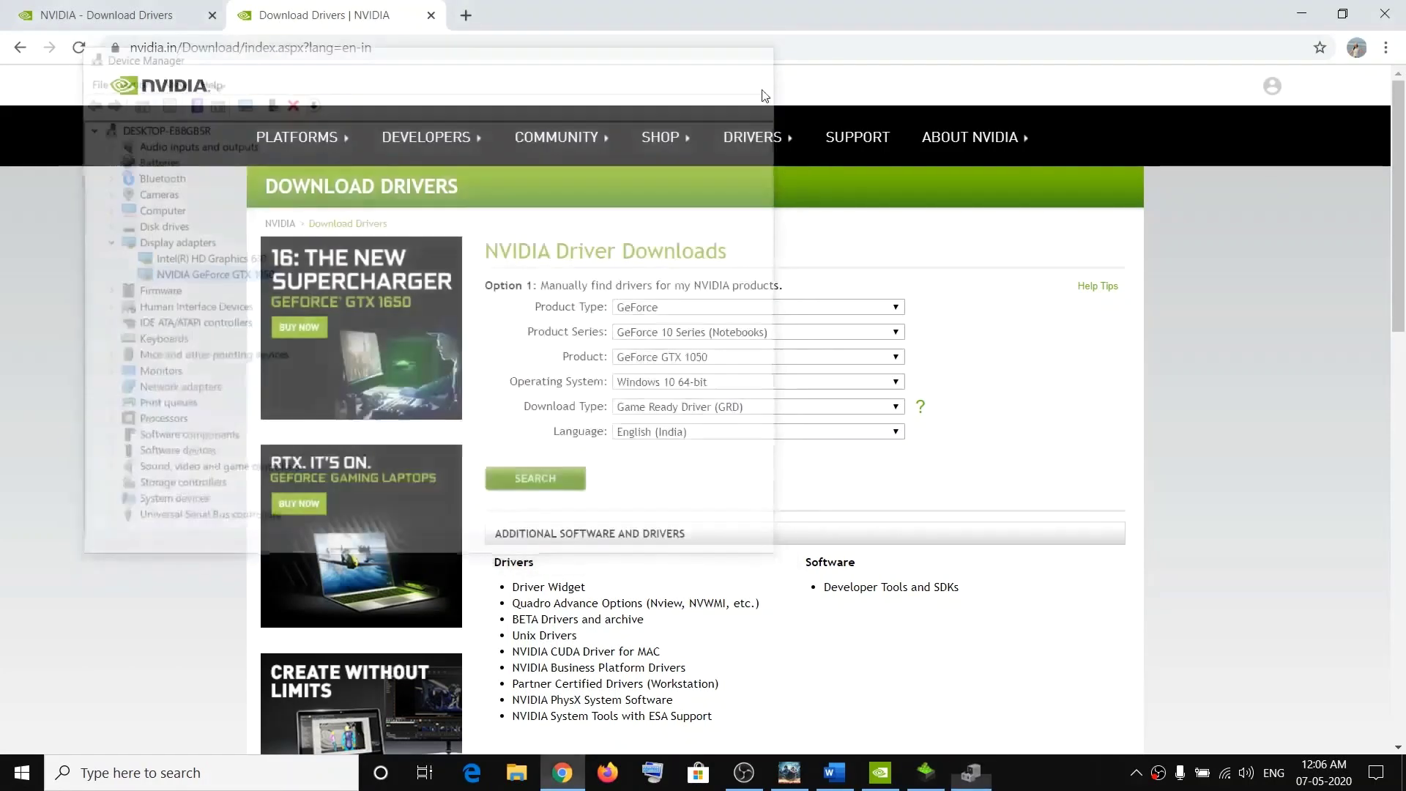
# Step: Search for the matching GeForce driver and download Game Ready Driver 445.87
pyautogui.click(534, 480)
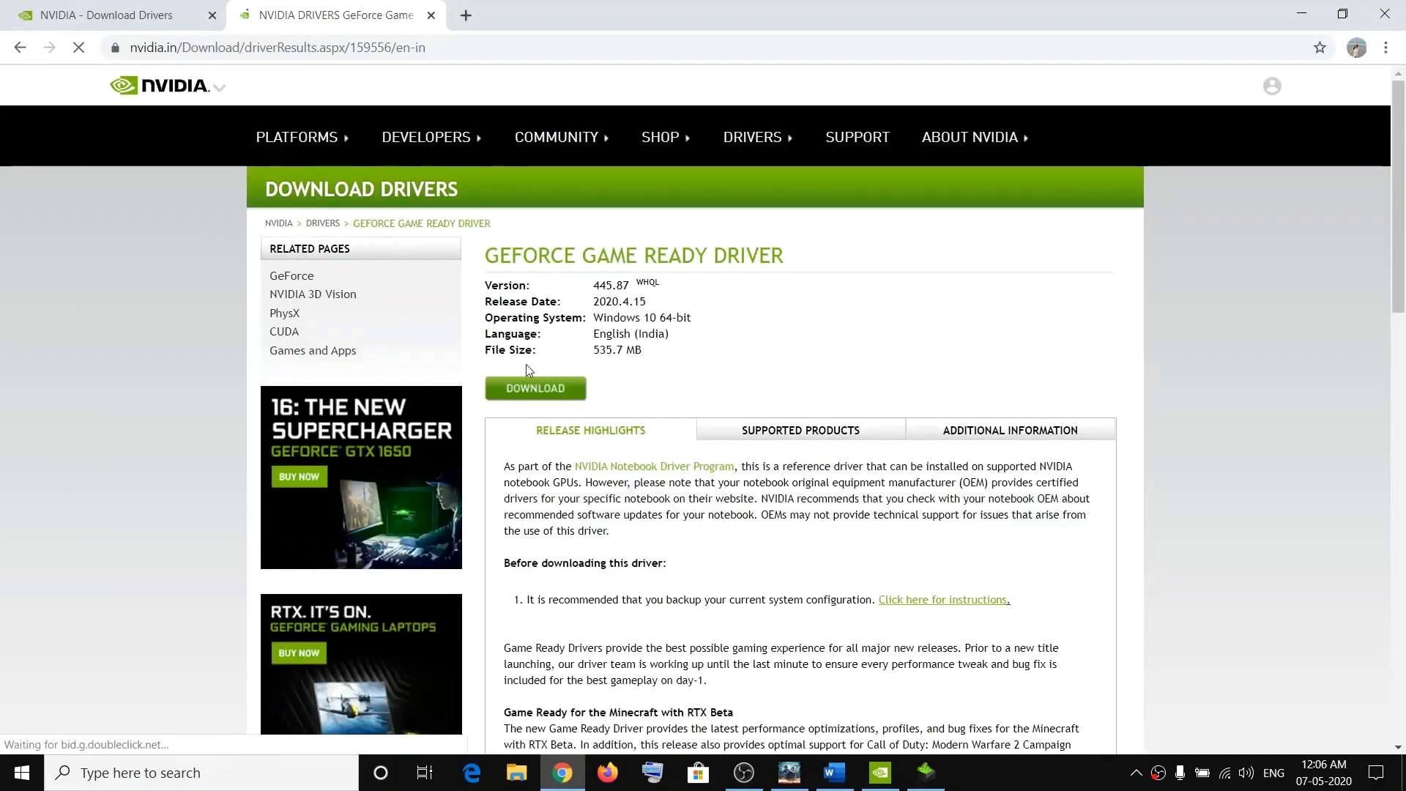
pyautogui.click(530, 388)
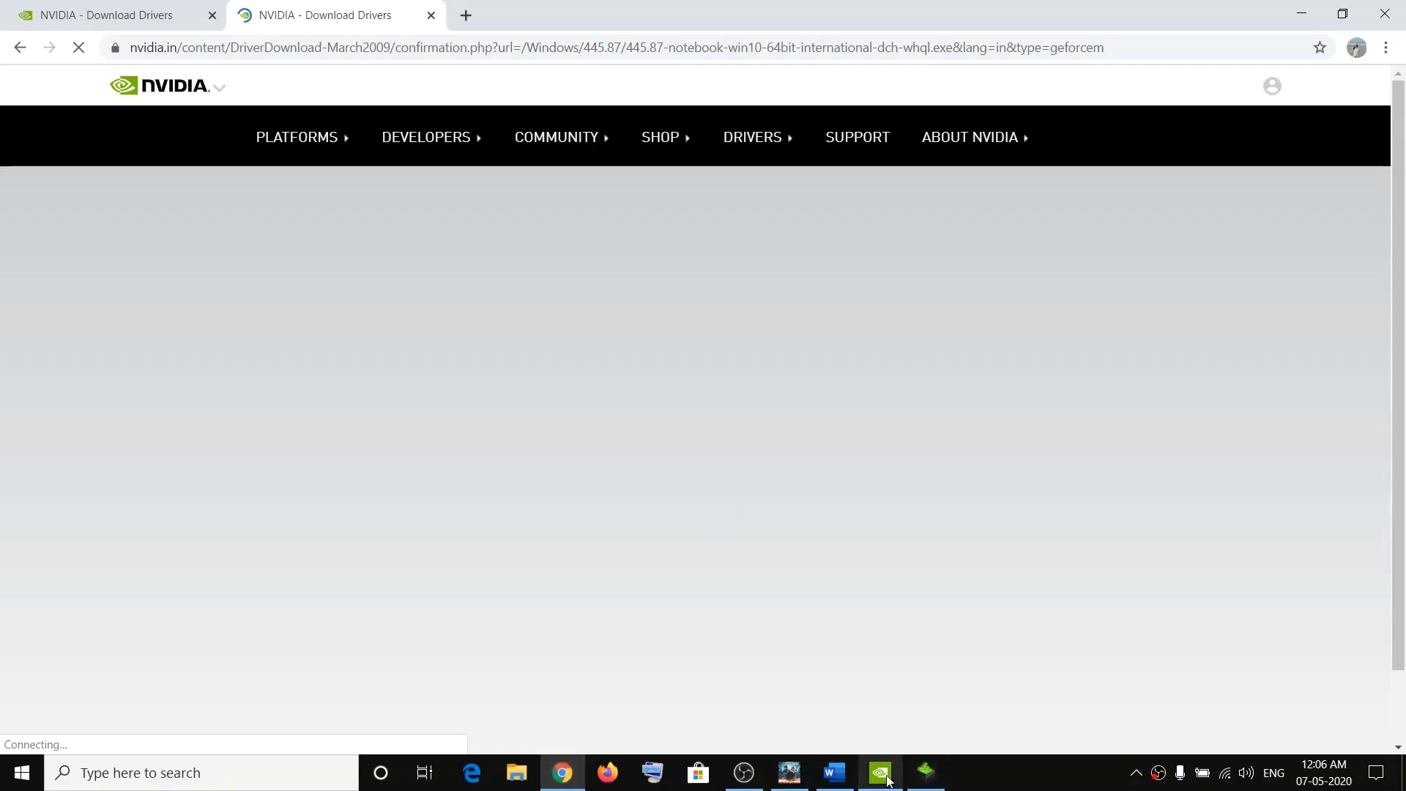
# Step: Accept the NVIDIA installer license and keep clean installation enabled in custom options
pyautogui.click(926, 775)
pyautogui.click(758, 555)
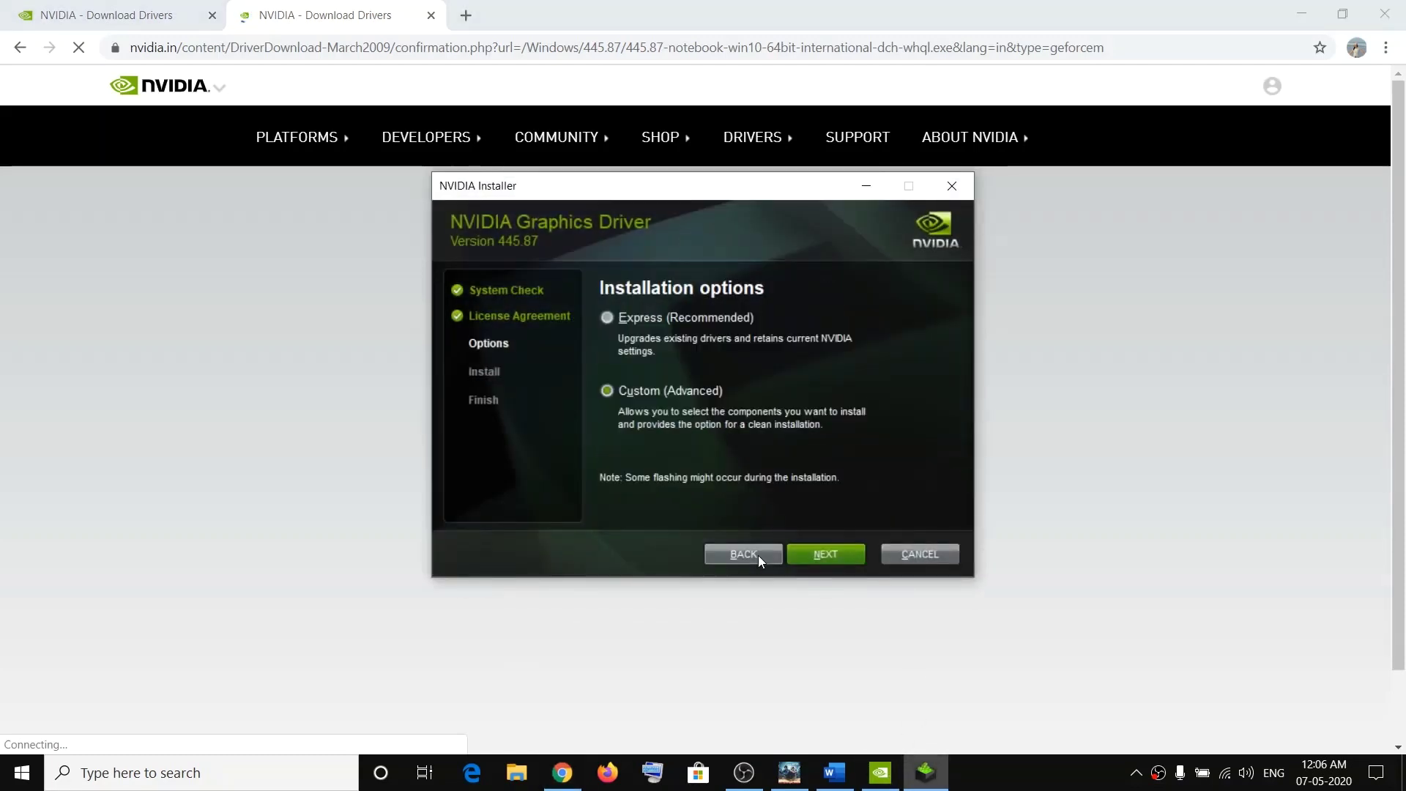
pyautogui.click(751, 559)
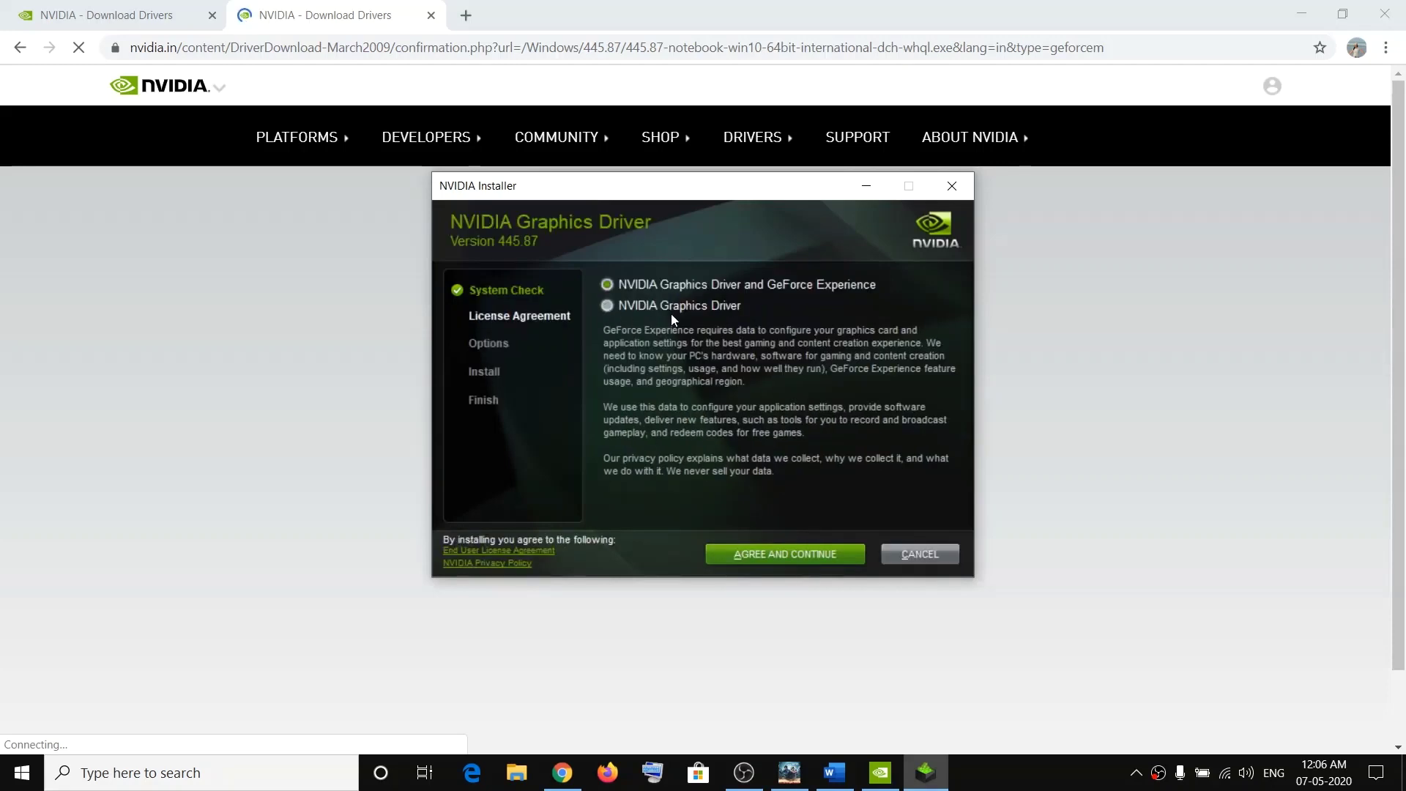
pyautogui.click(772, 556)
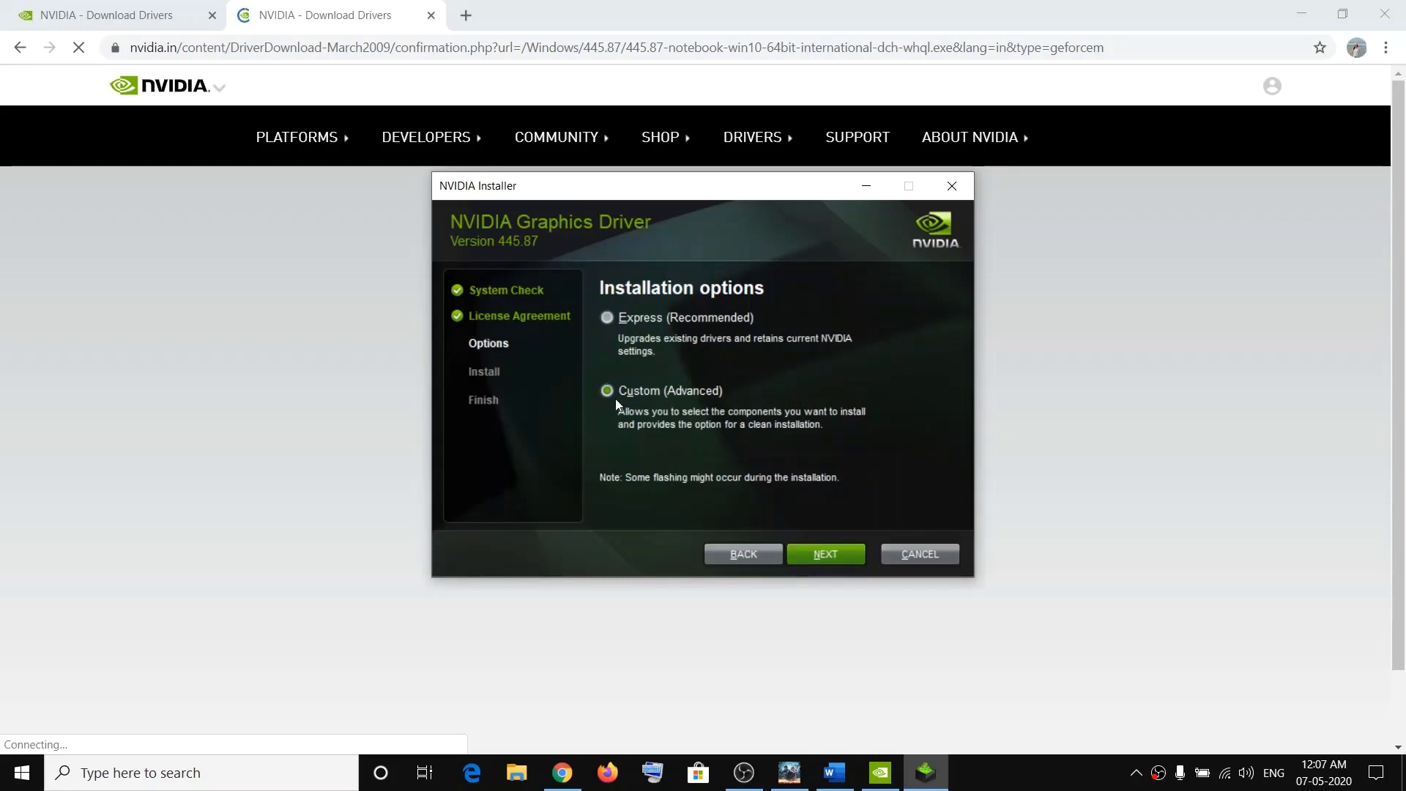
pyautogui.click(825, 553)
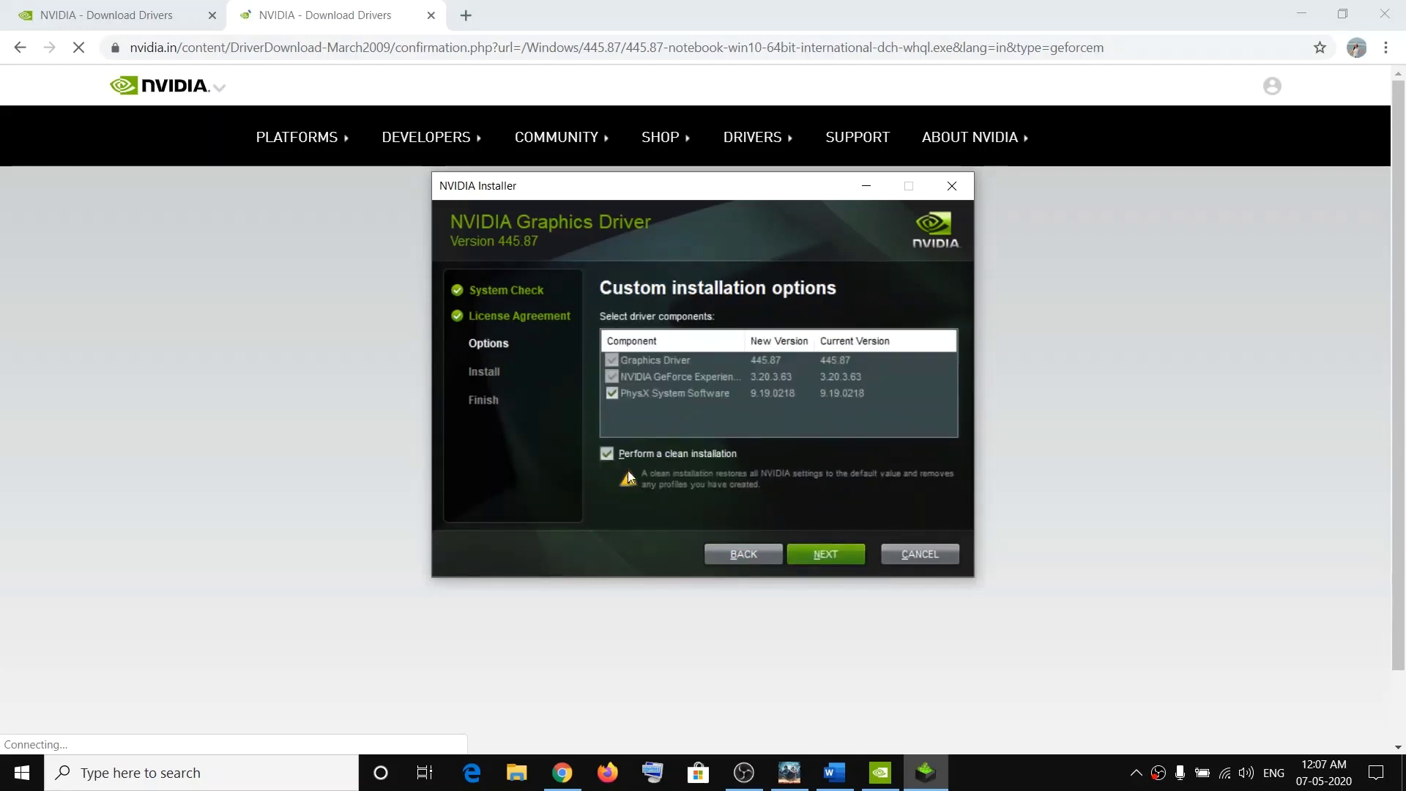
pyautogui.click(608, 455)
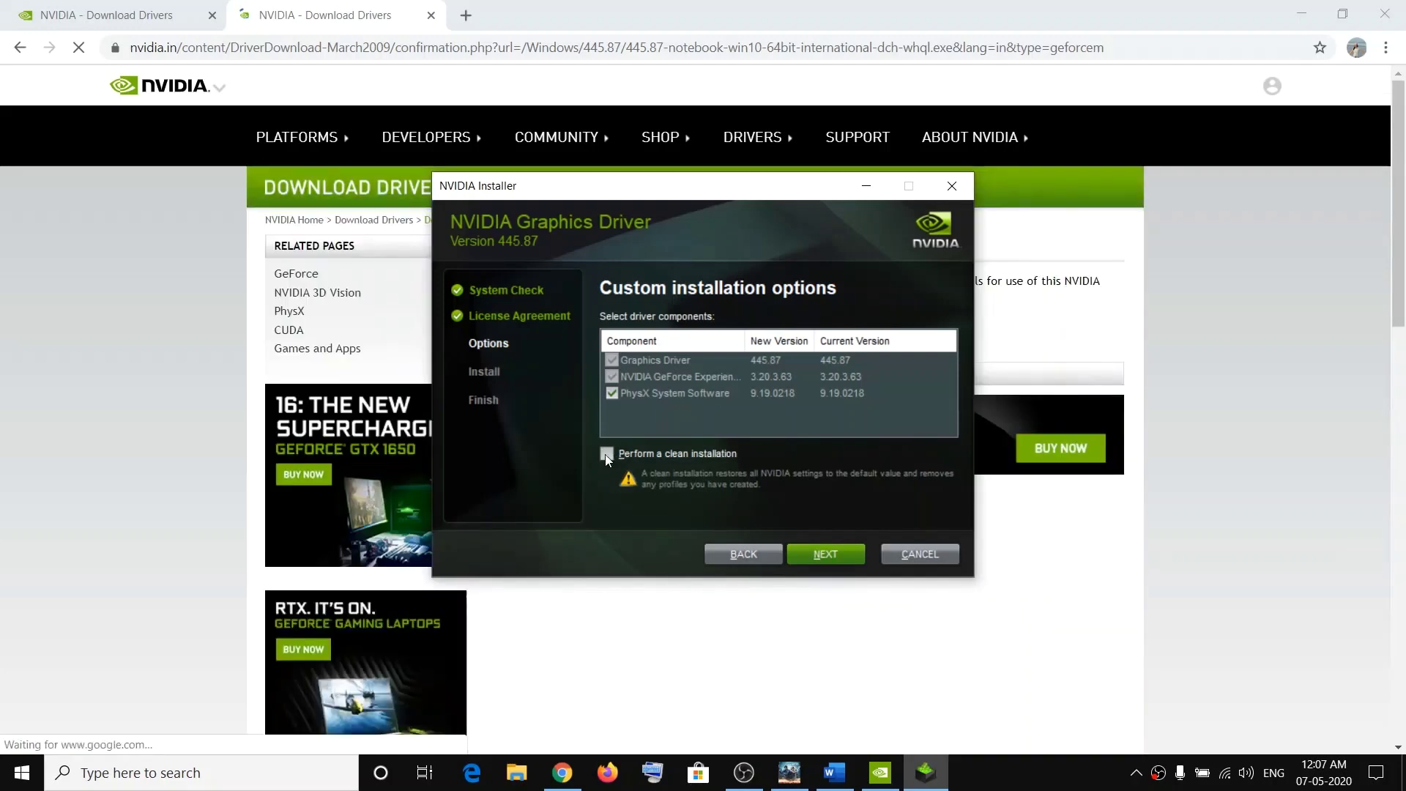
pyautogui.click(605, 455)
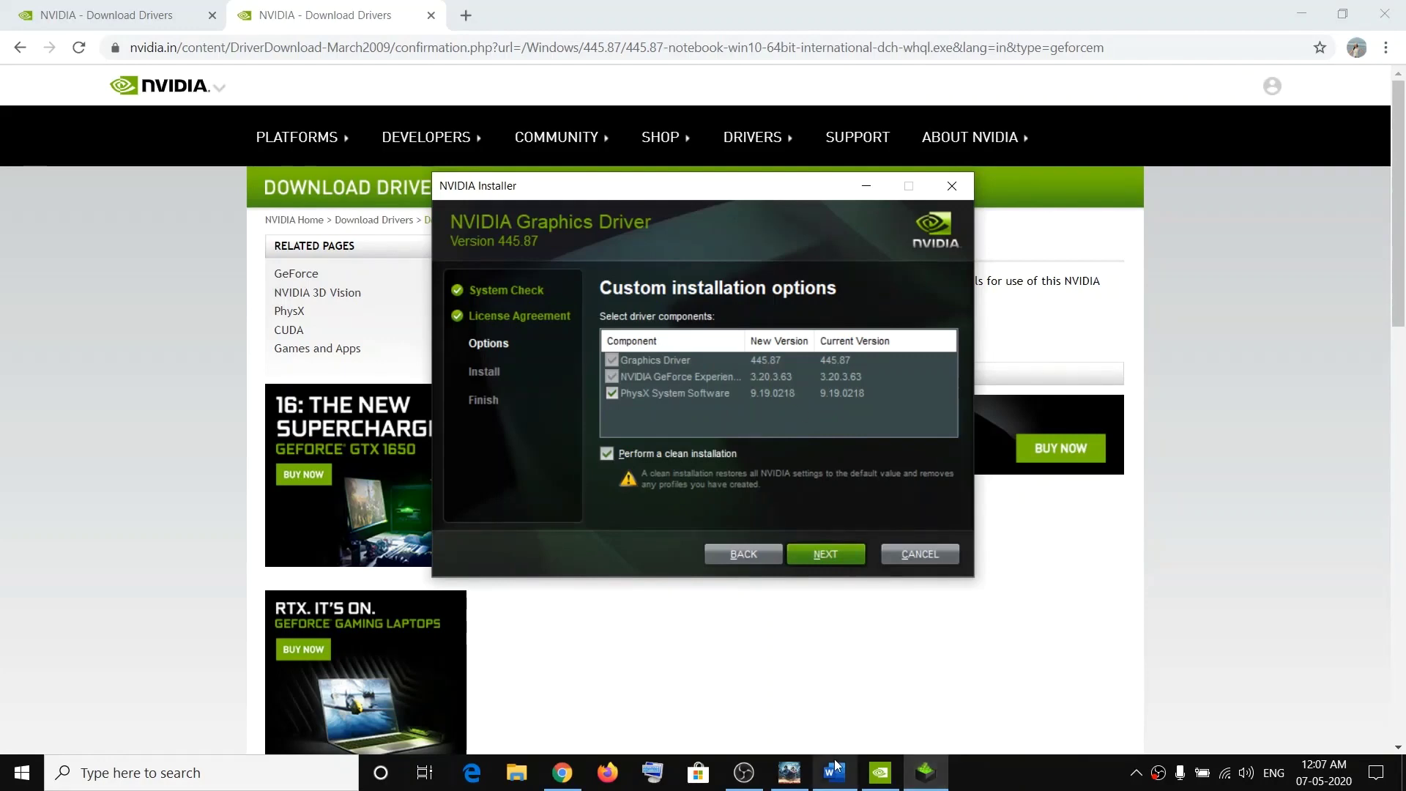
# Step: Highlight 'Run the game on dedicated graphics' in Word, then minimize Chrome, Word and the installer
pyautogui.click(836, 782)
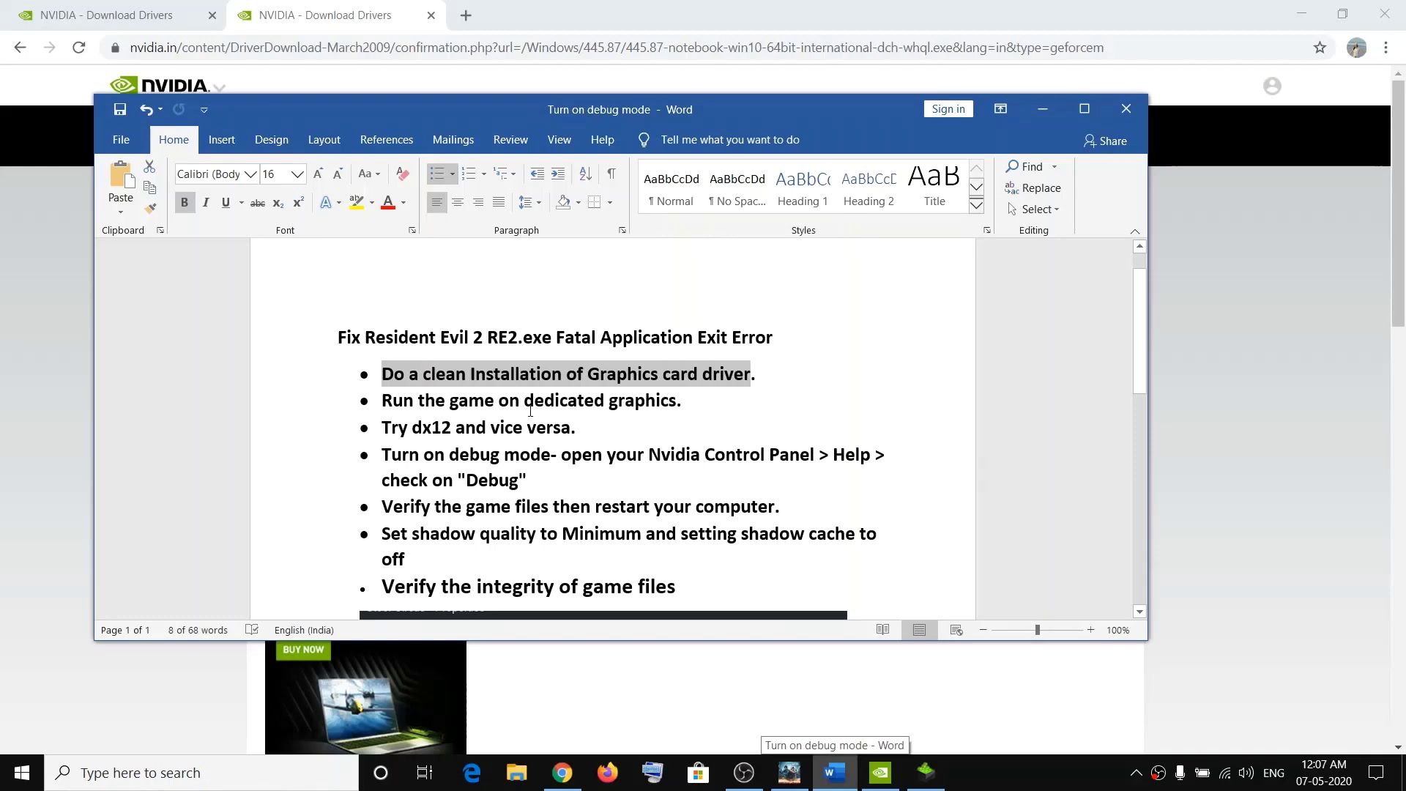
pyautogui.moveTo(383, 400); pyautogui.dragTo(693, 401)
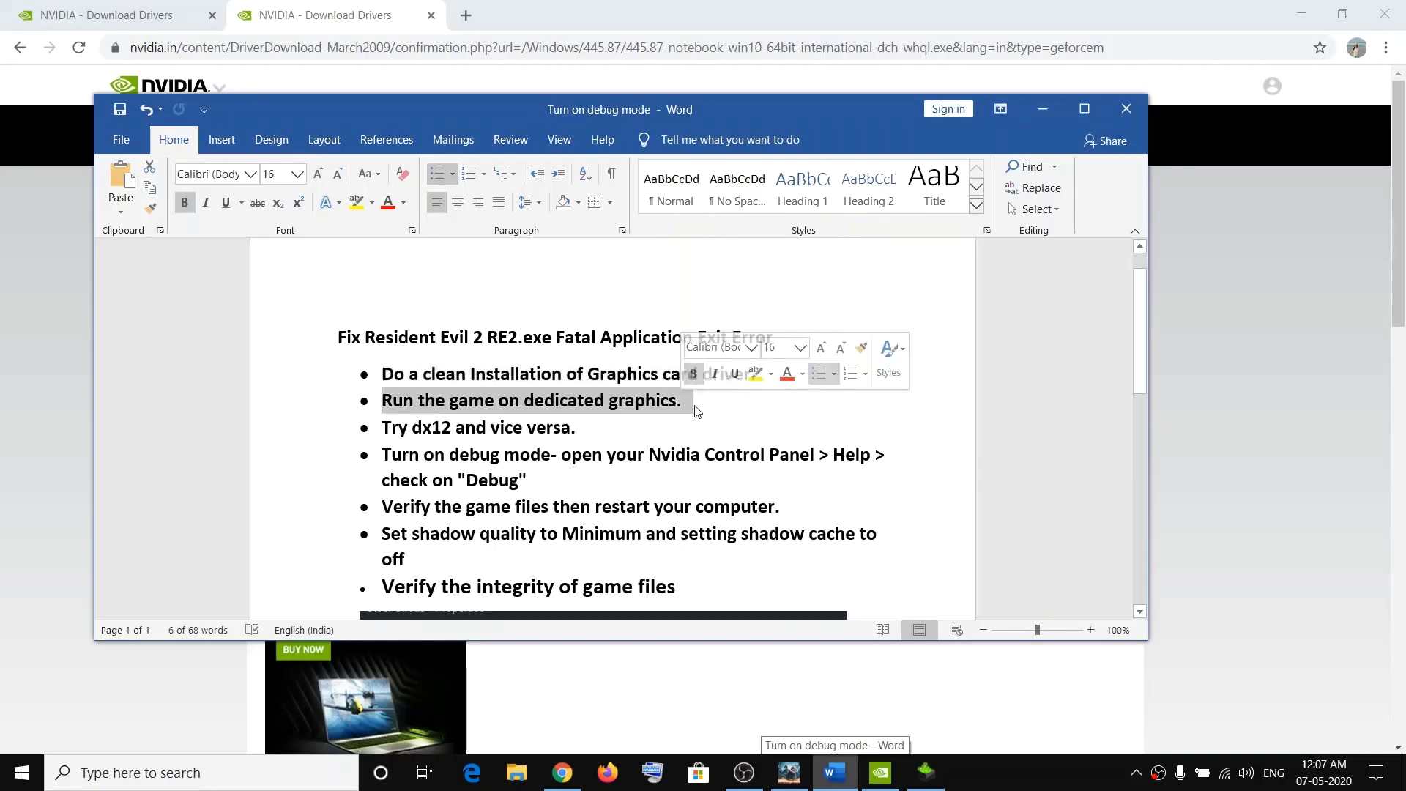
pyautogui.click(1302, 14)
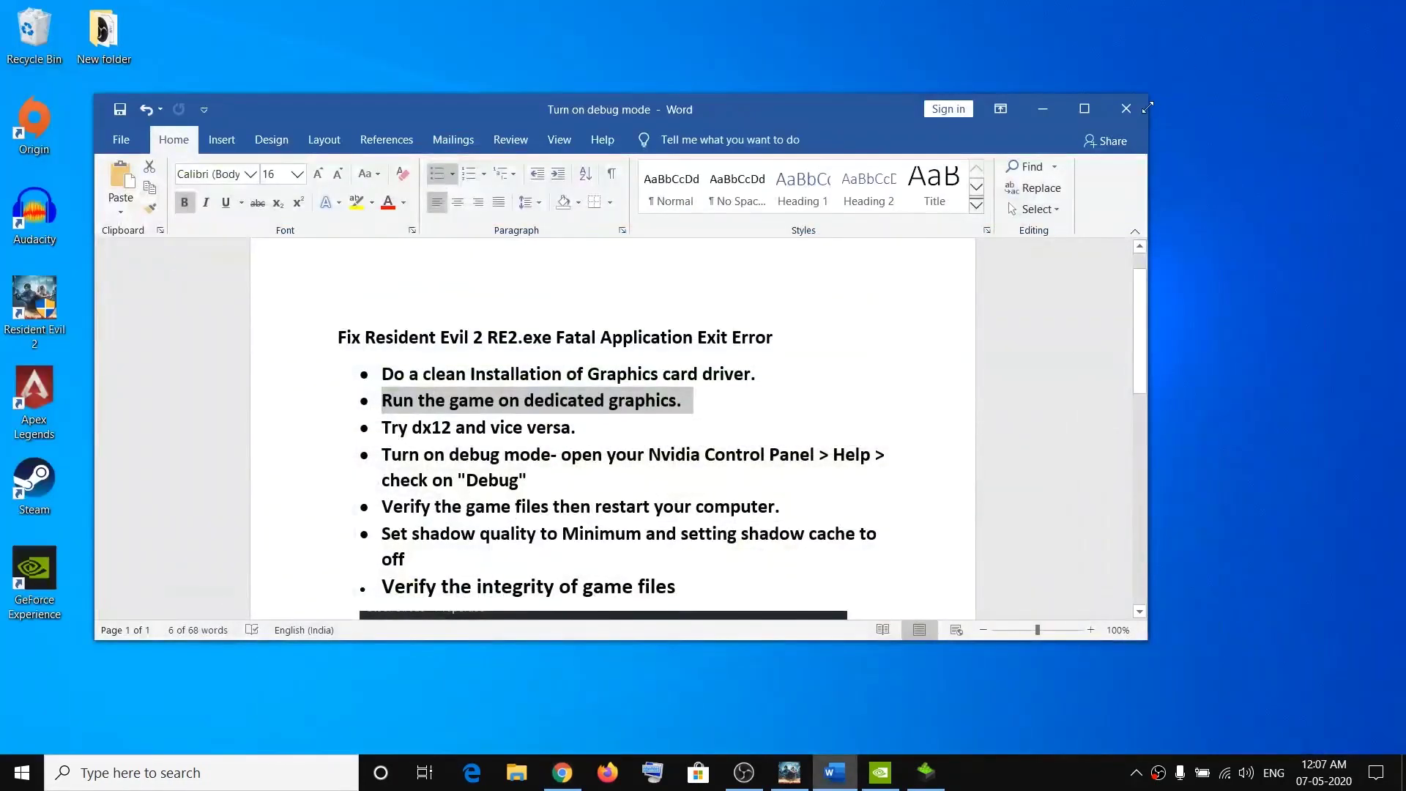
pyautogui.click(1048, 110)
pyautogui.click(901, 184)
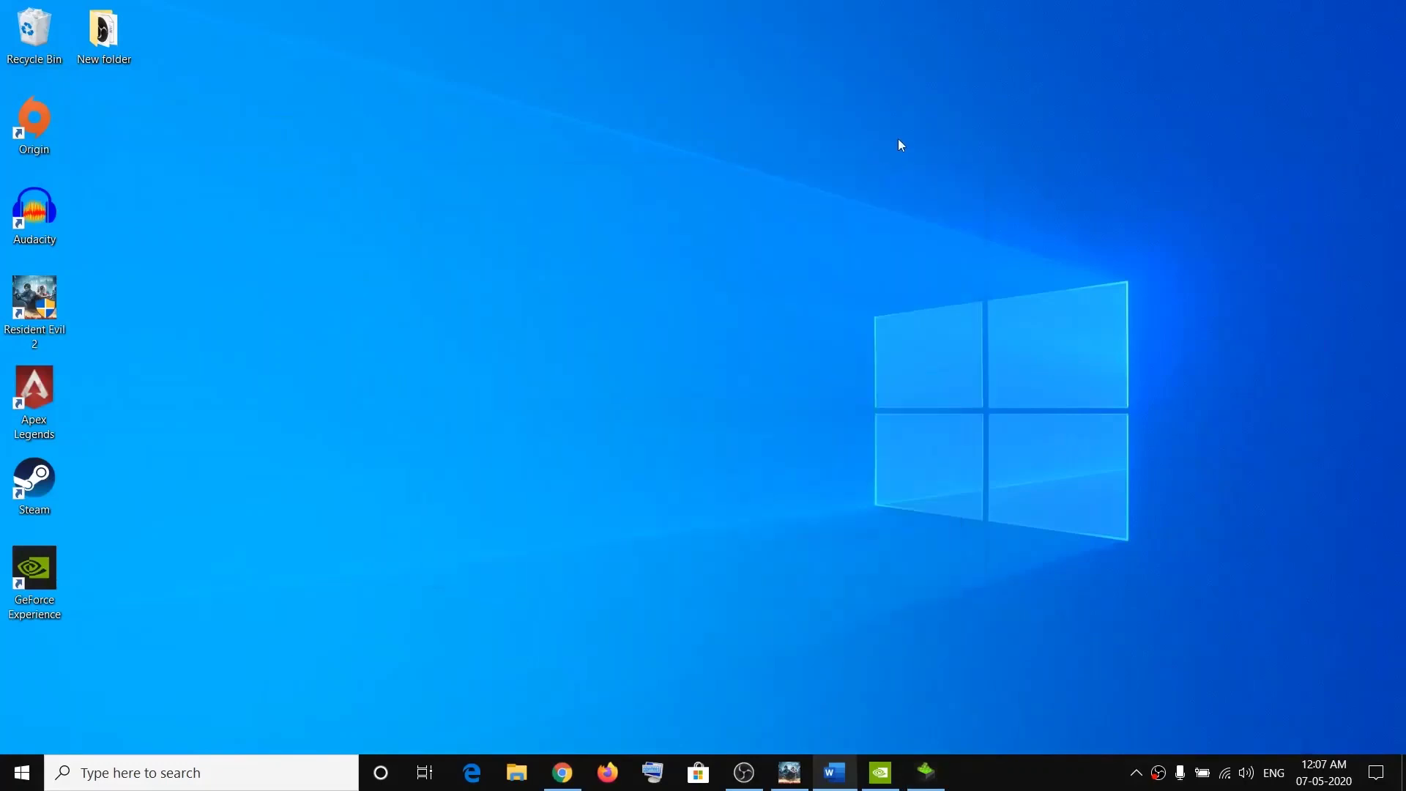
# Step: Open NVIDIA Control Panel from the desktop and add re2.exe as a program in Manage 3D Settings
pyautogui.rightClick(902, 149)
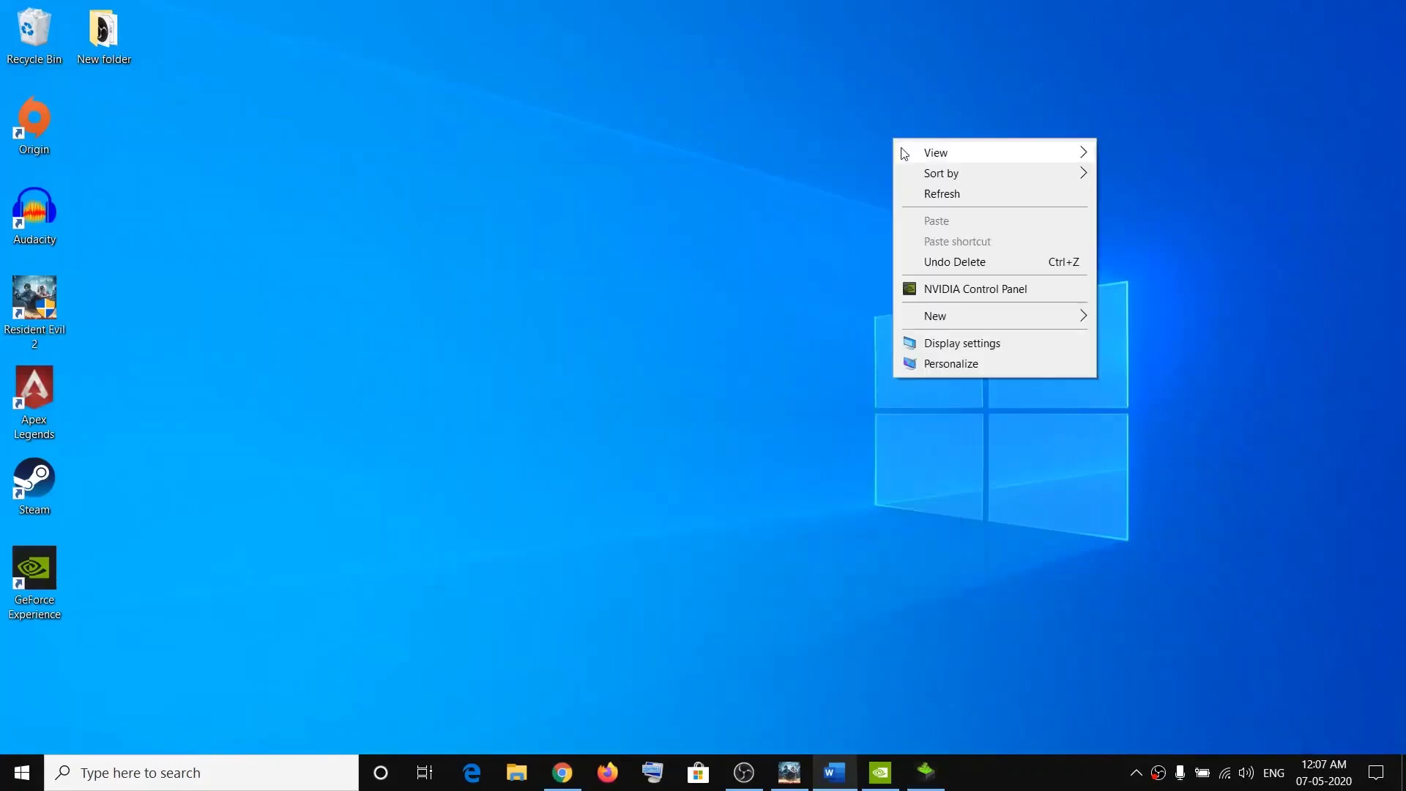
pyautogui.click(988, 290)
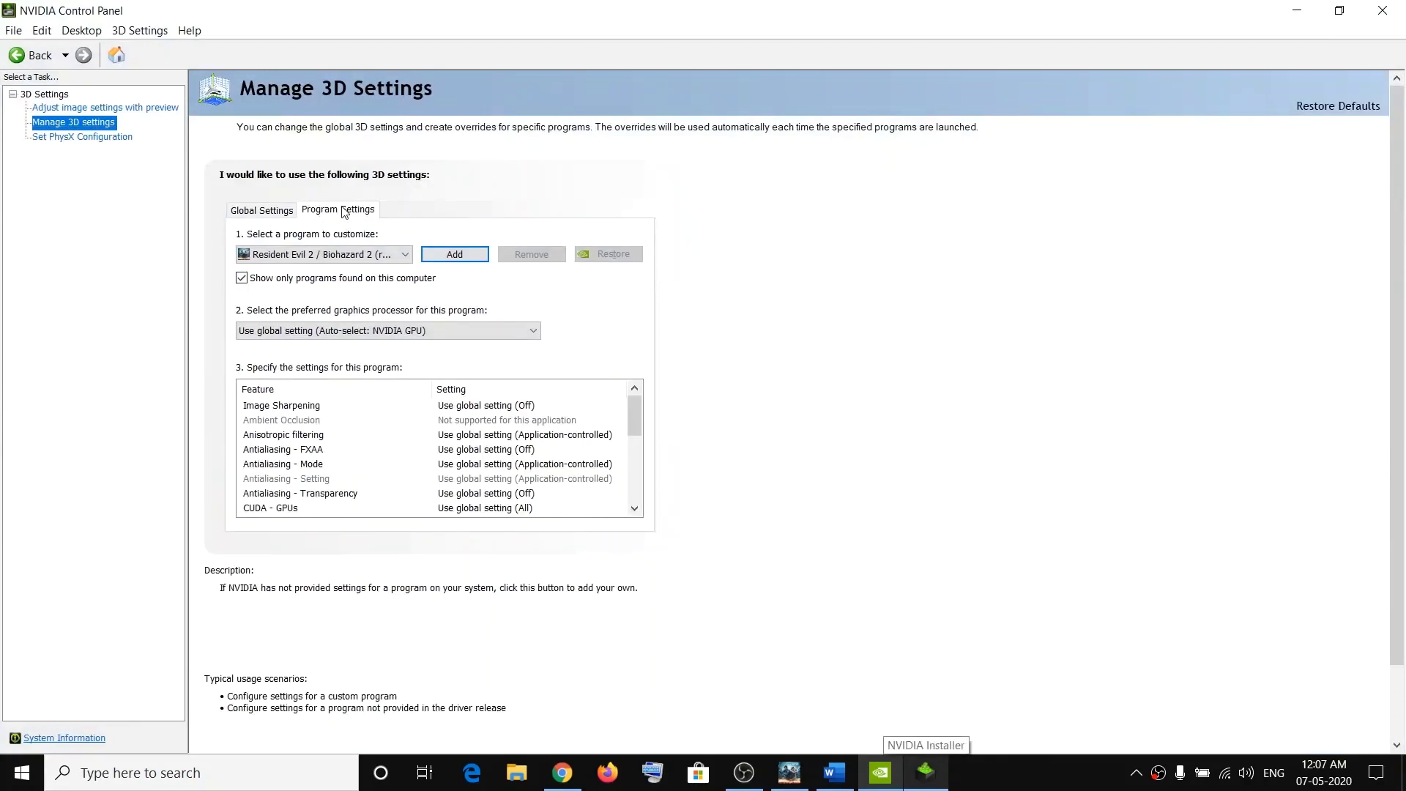
pyautogui.click(458, 256)
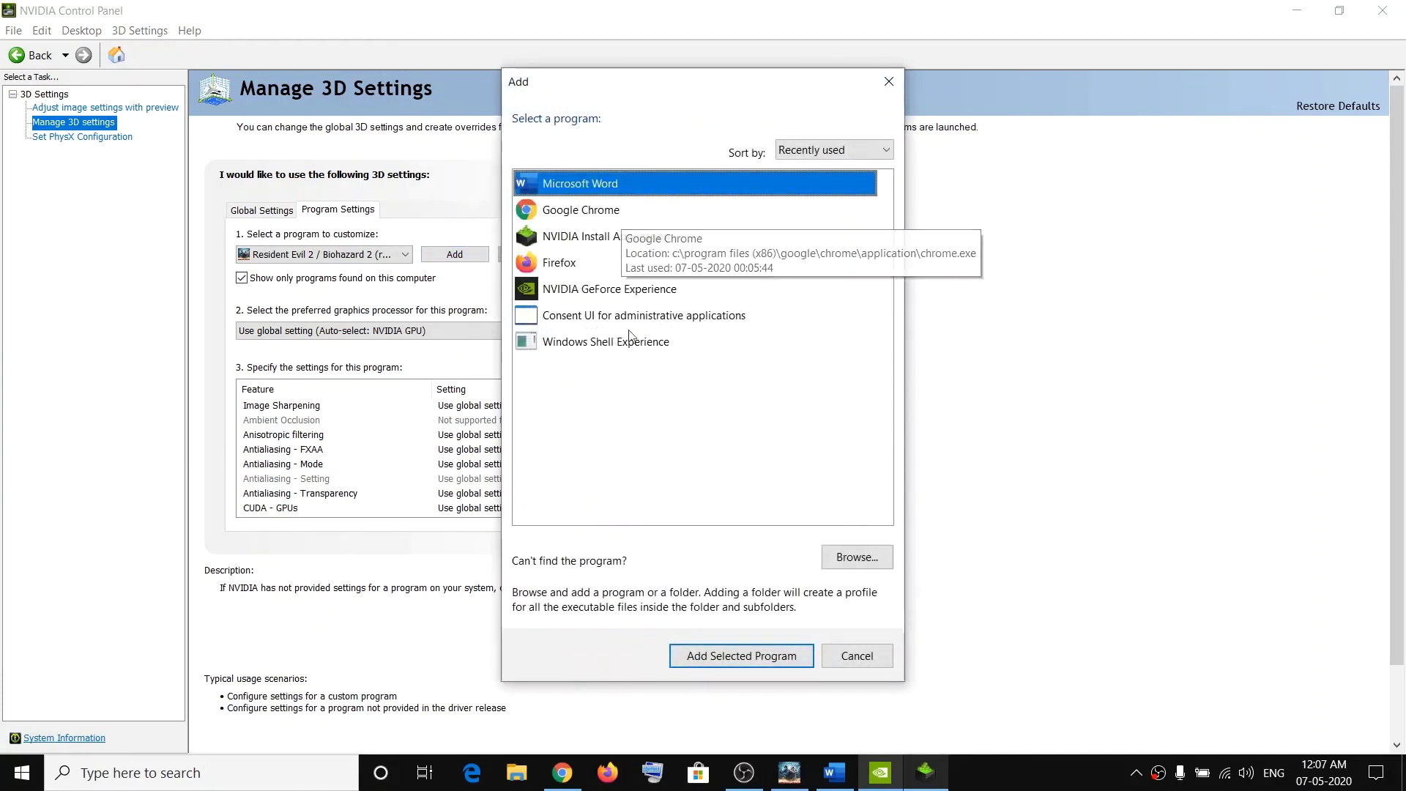
pyautogui.click(832, 558)
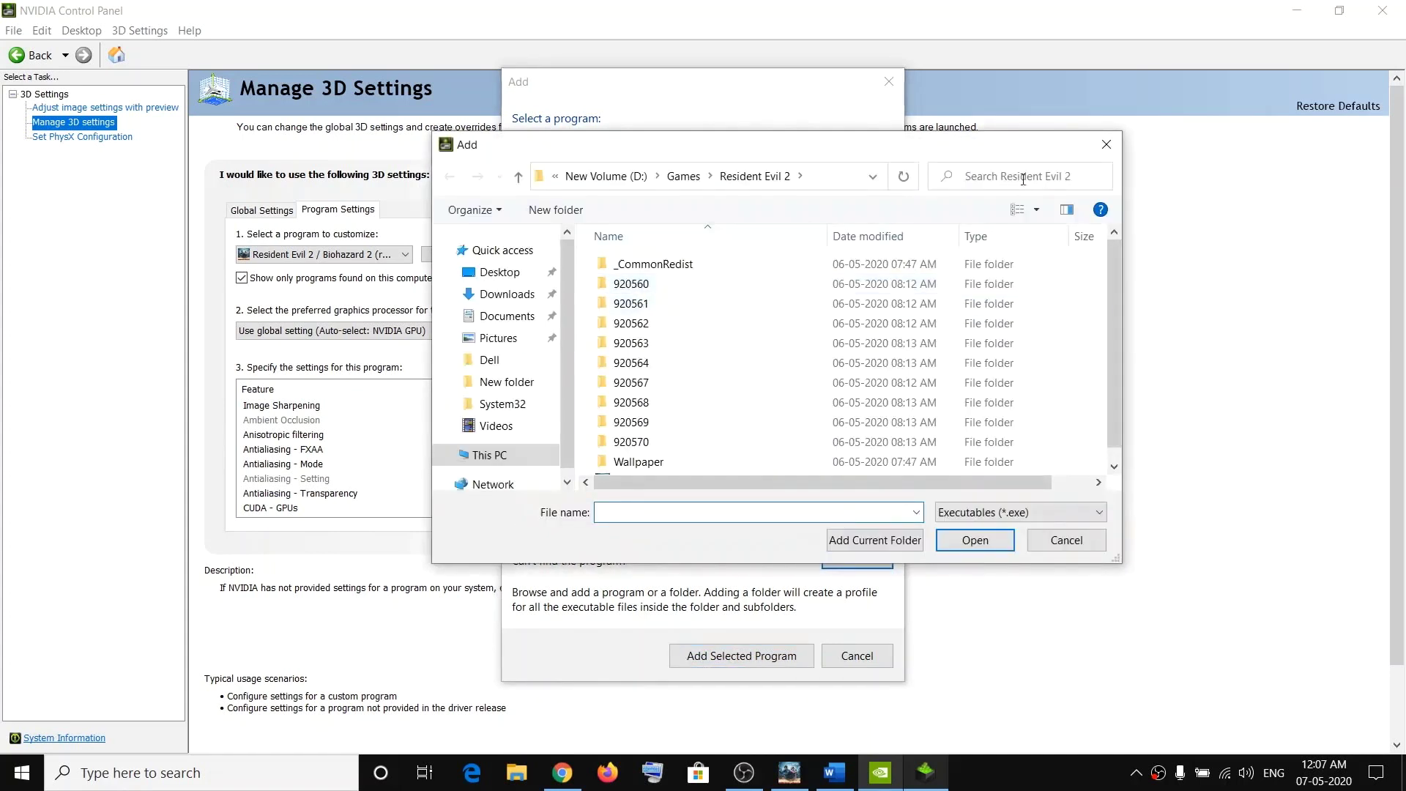
pyautogui.scroll(-1, 659, 403)
pyautogui.click(627, 467)
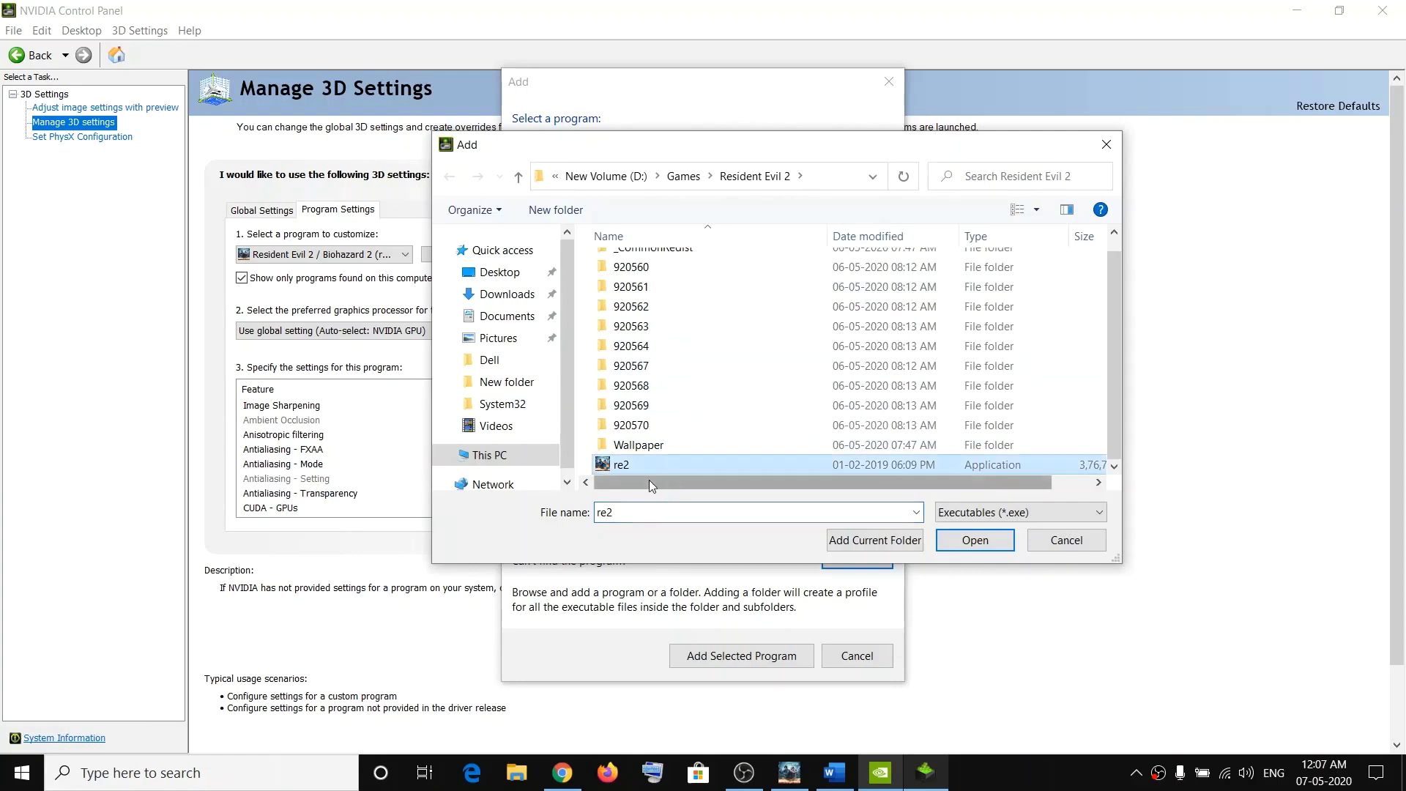
pyautogui.click(974, 540)
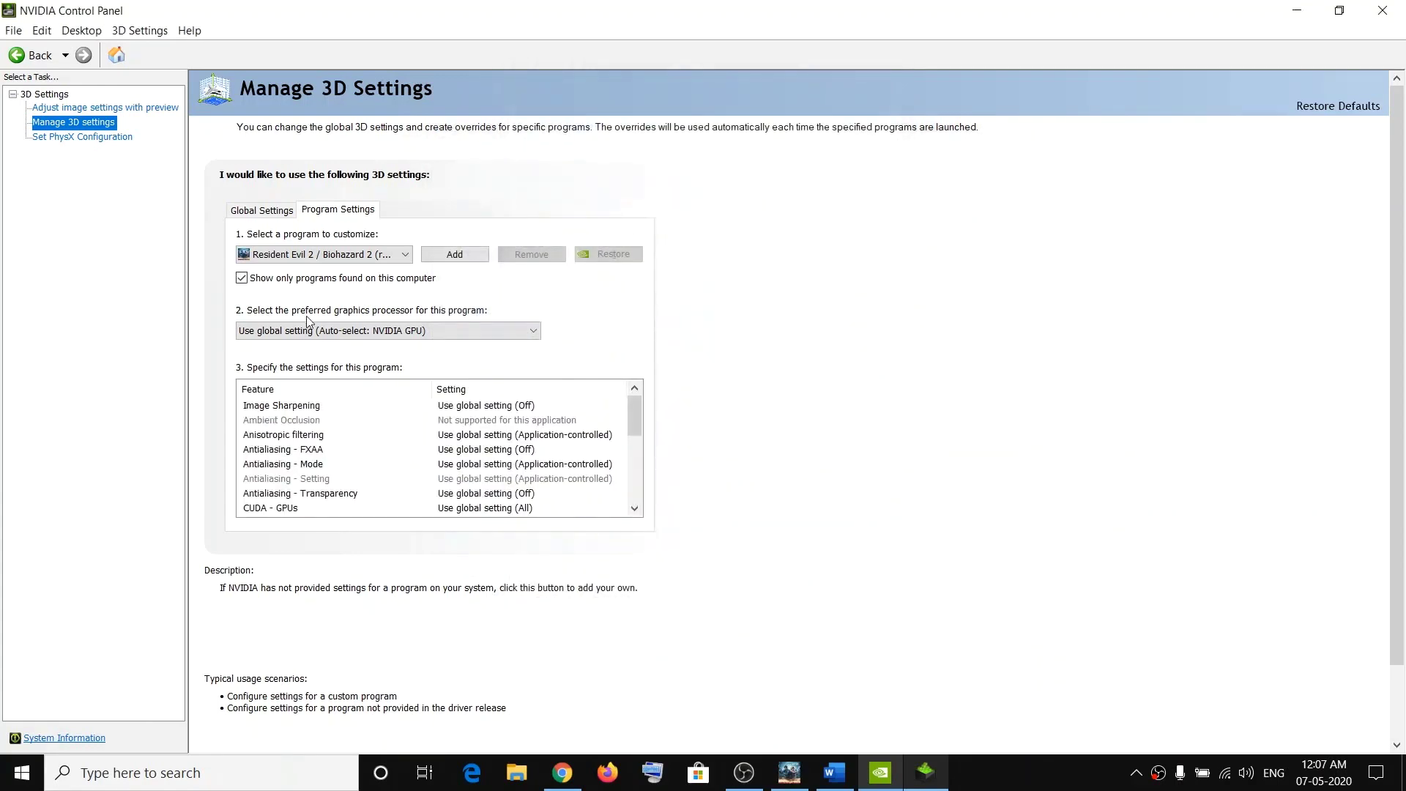
# Step: Set Resident Evil 2's preferred graphics processor to High-performance NVIDIA processor and apply
pyautogui.click(534, 332)
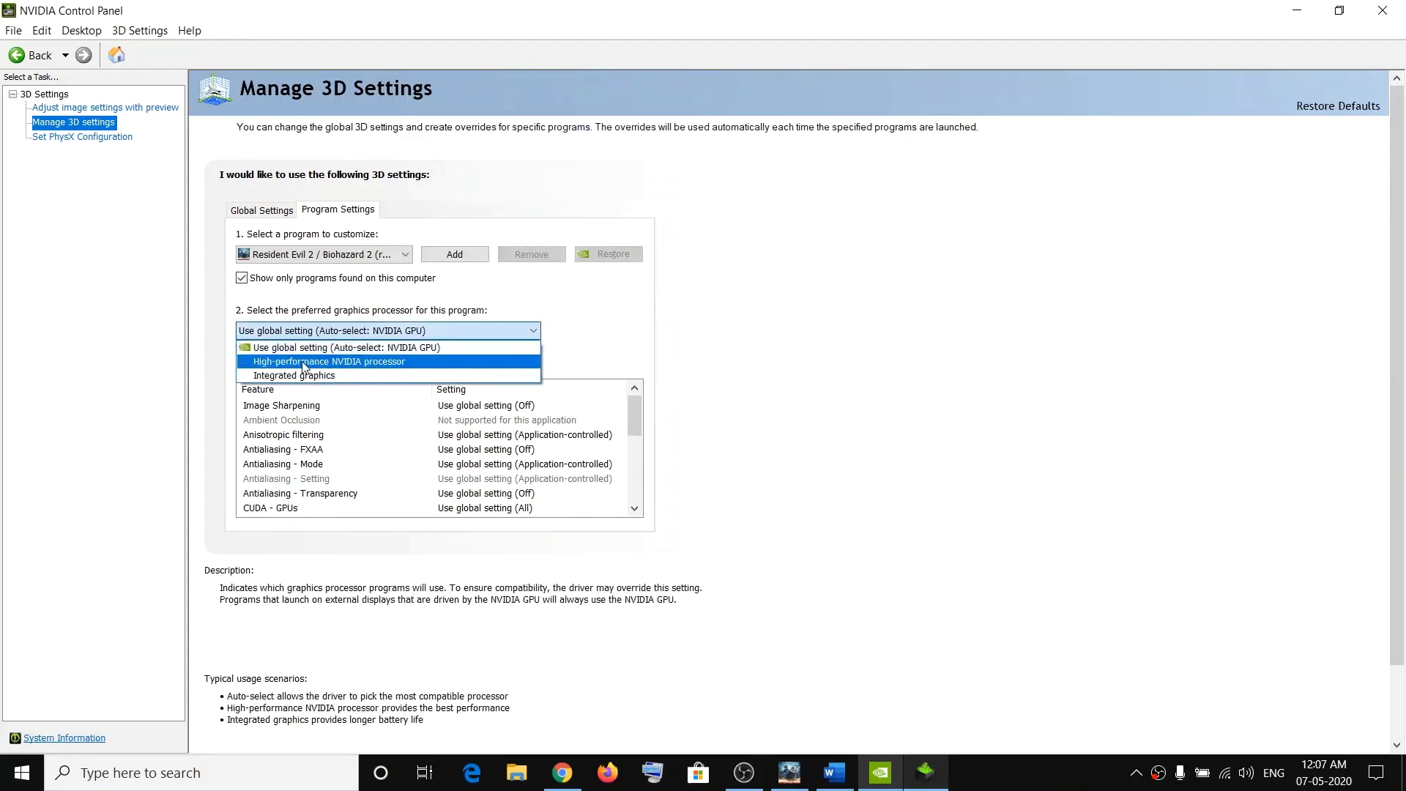
pyautogui.click(378, 361)
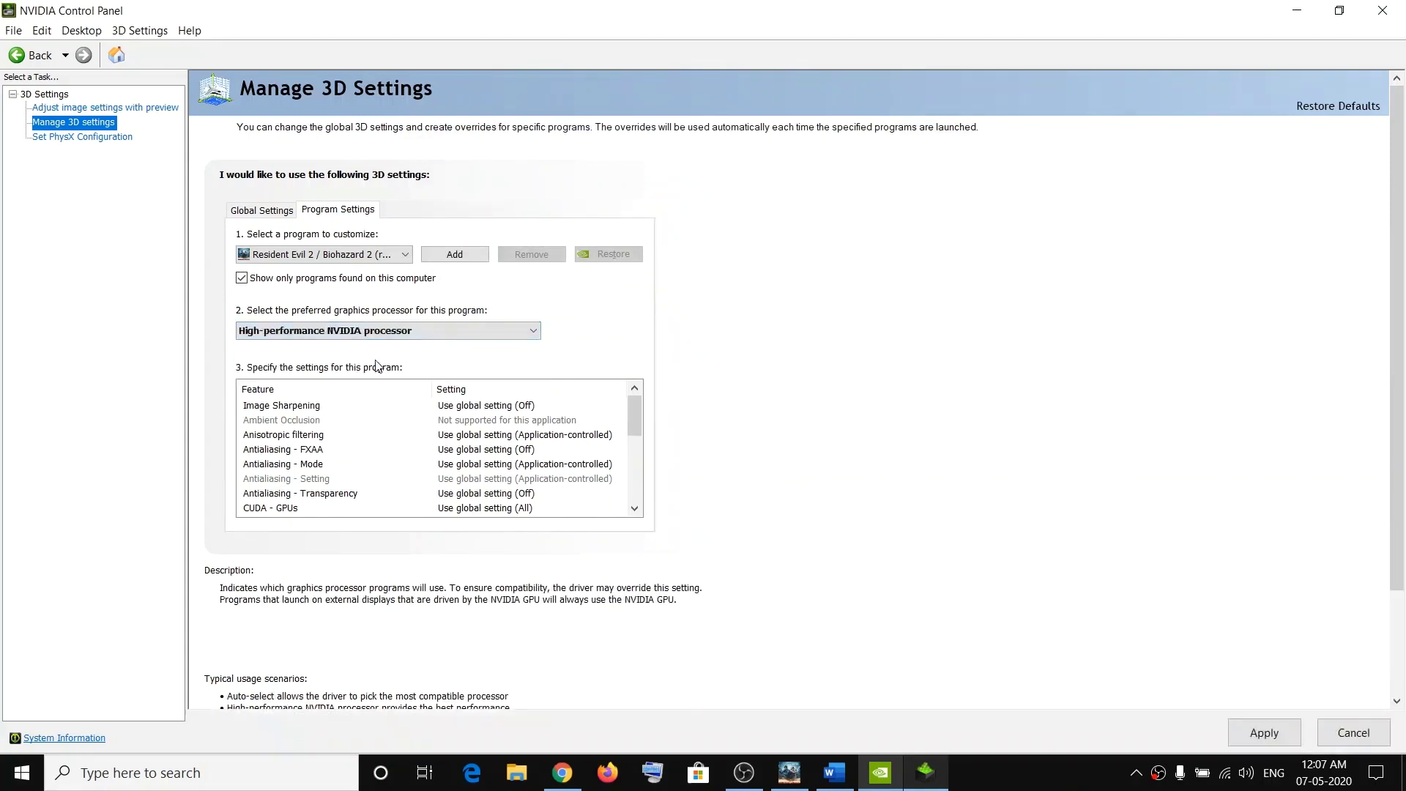
pyautogui.click(1260, 729)
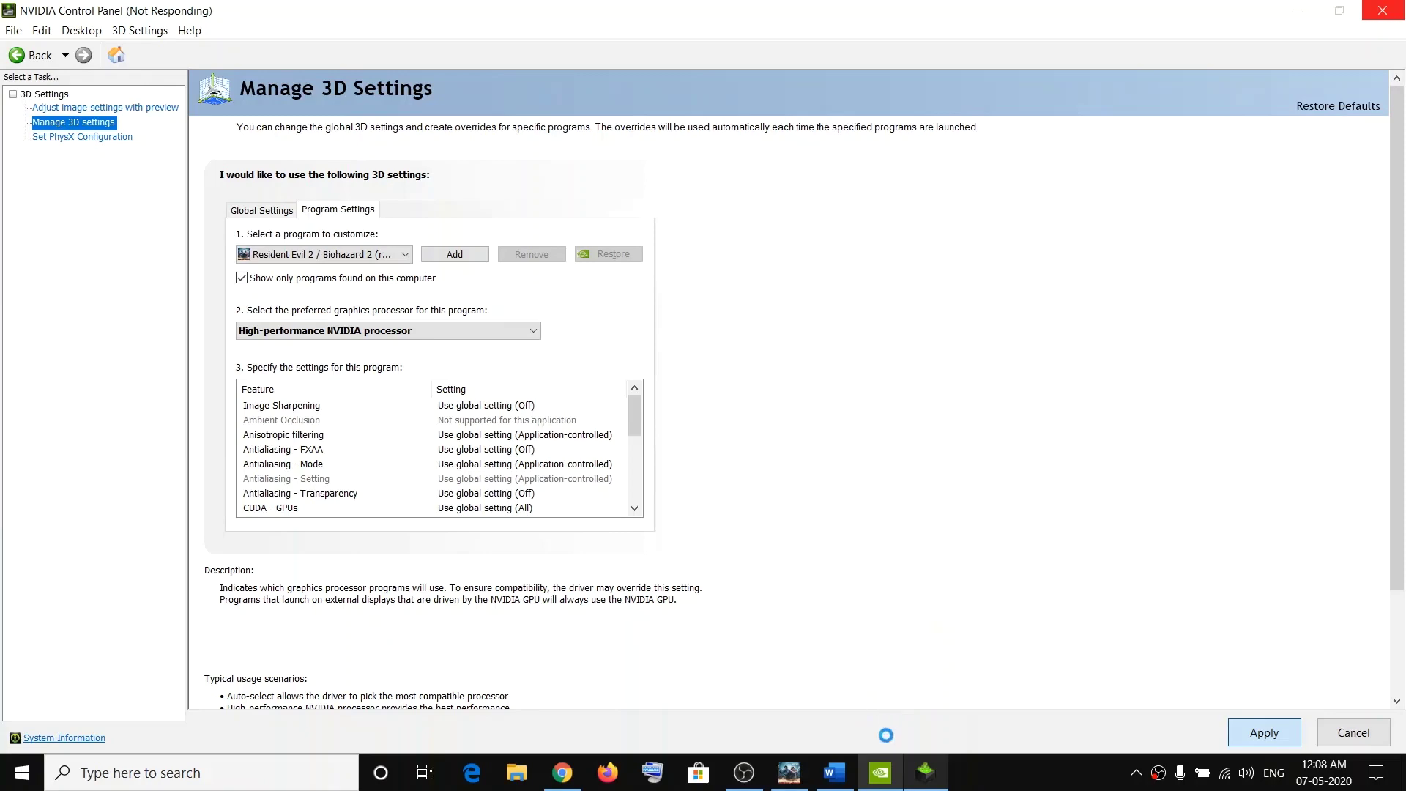
# Step: Highlight 'Try dx12 and vice versa' in Word, minimize it, and switch to Resident Evil 2
pyautogui.click(836, 774)
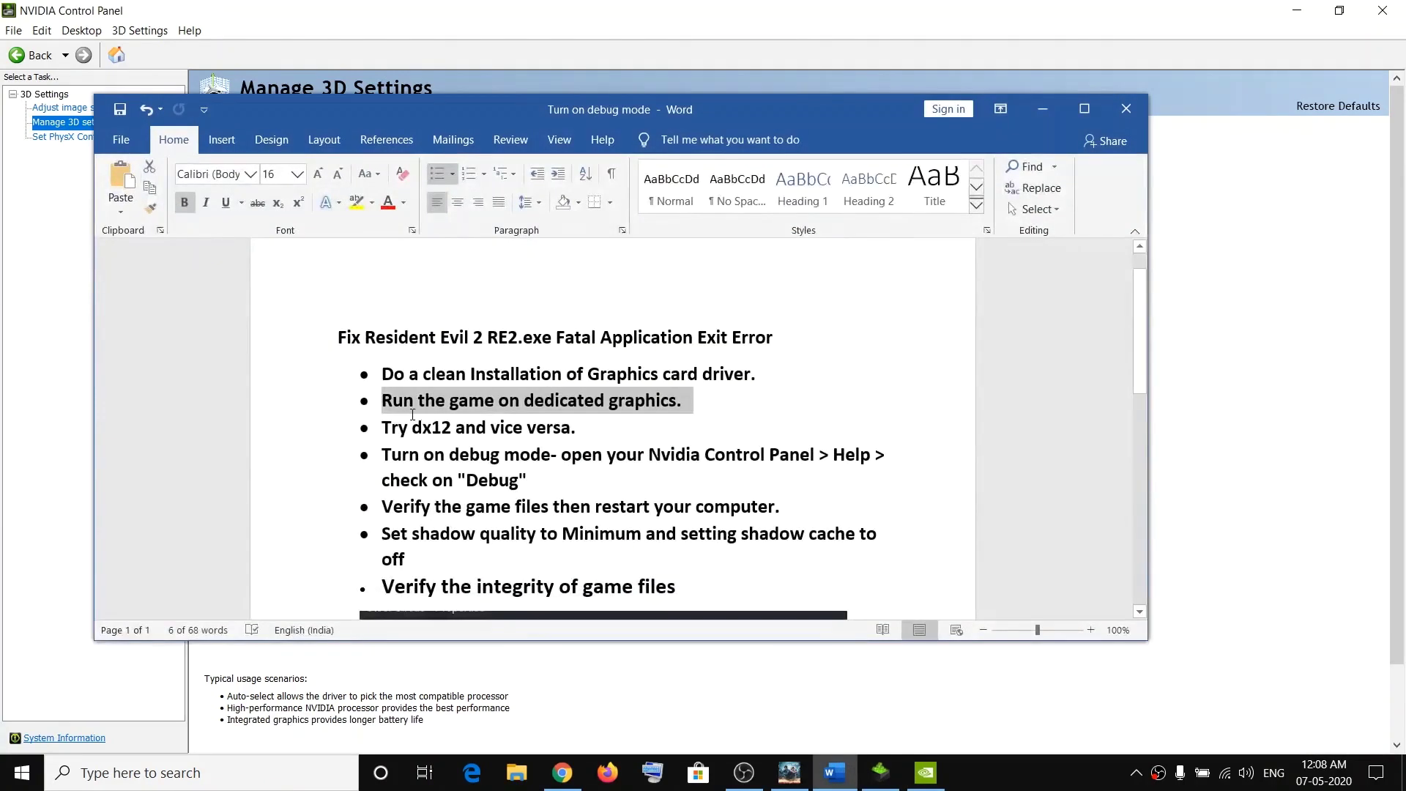
pyautogui.moveTo(383, 425); pyautogui.dragTo(564, 426)
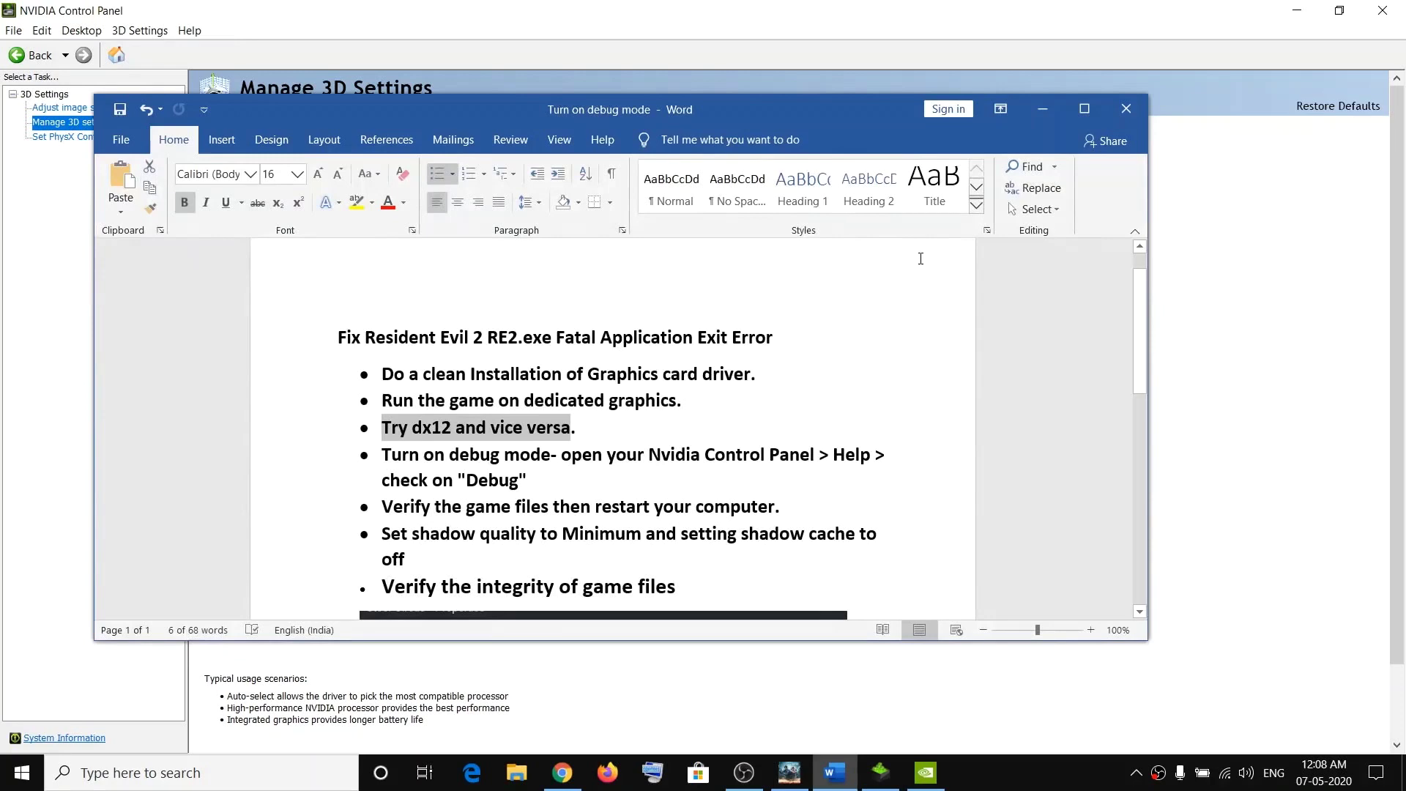
pyautogui.click(1037, 117)
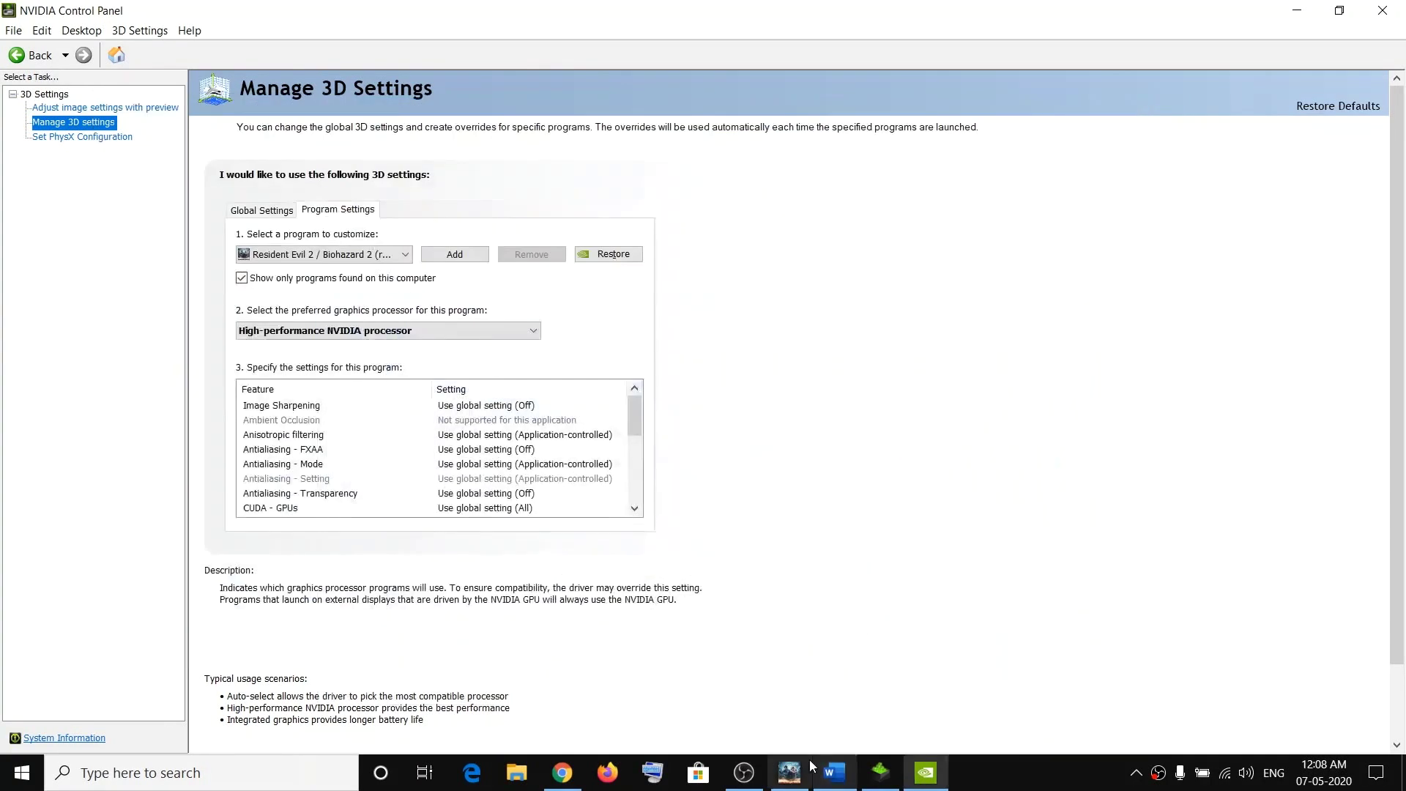
pyautogui.click(798, 778)
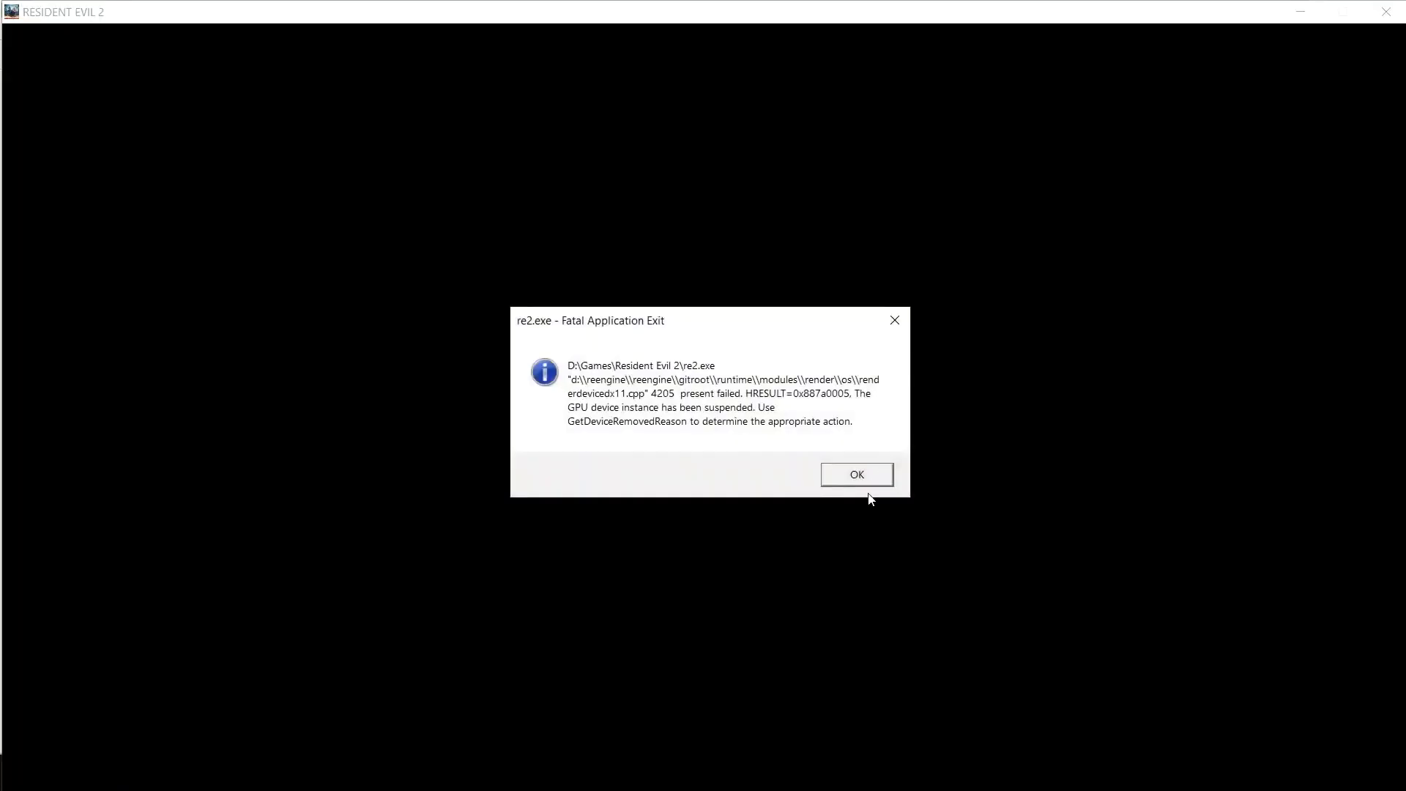
# Step: Dismiss the fatal exit error, relaunch the game past setup screens, and open Options > Graphics
pyautogui.click(862, 475)
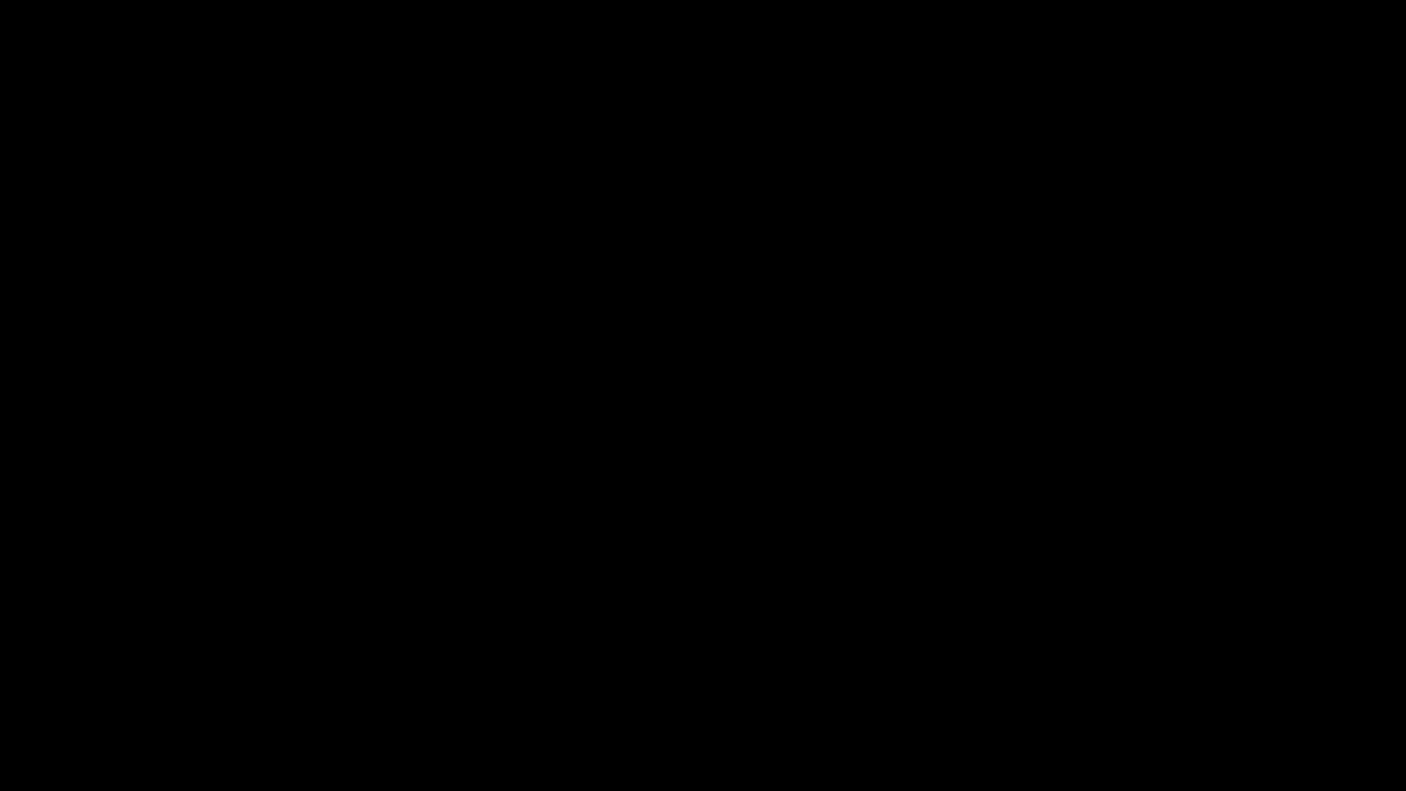
pyautogui.press('space')
pyautogui.press('space')
pyautogui.press('space')
pyautogui.press('space')
pyautogui.press('space')
pyautogui.press('space')
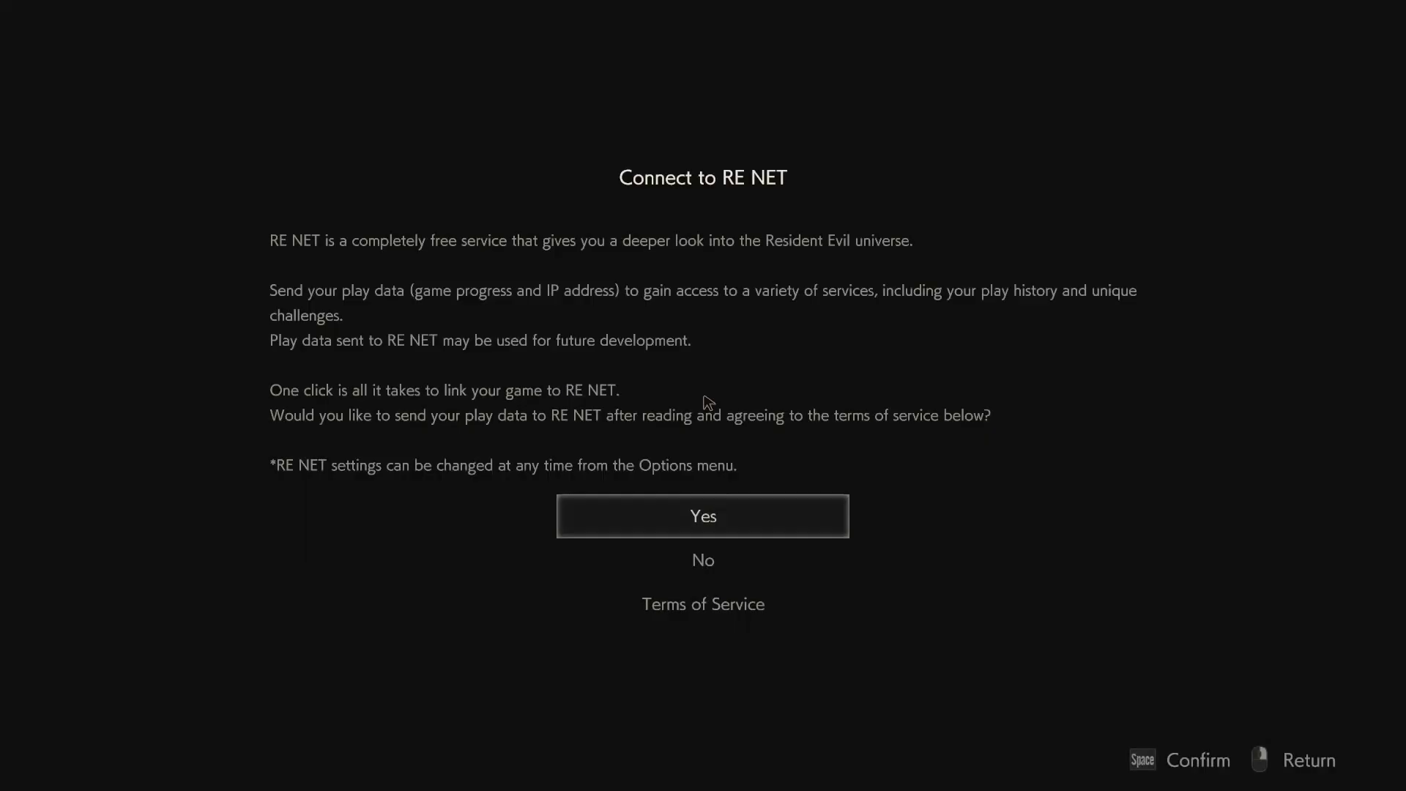
pyautogui.press('space')
pyautogui.press('space')
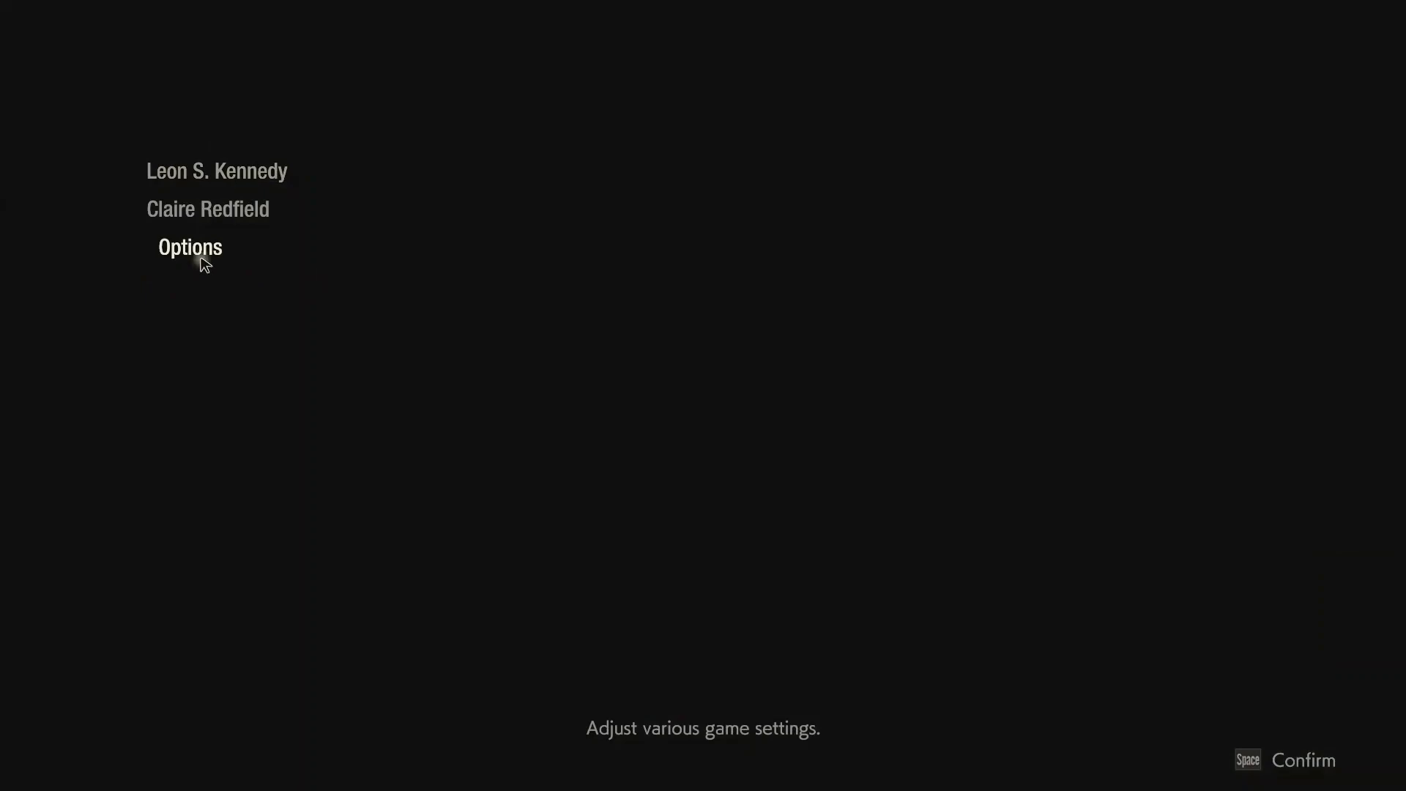
pyautogui.click(204, 262)
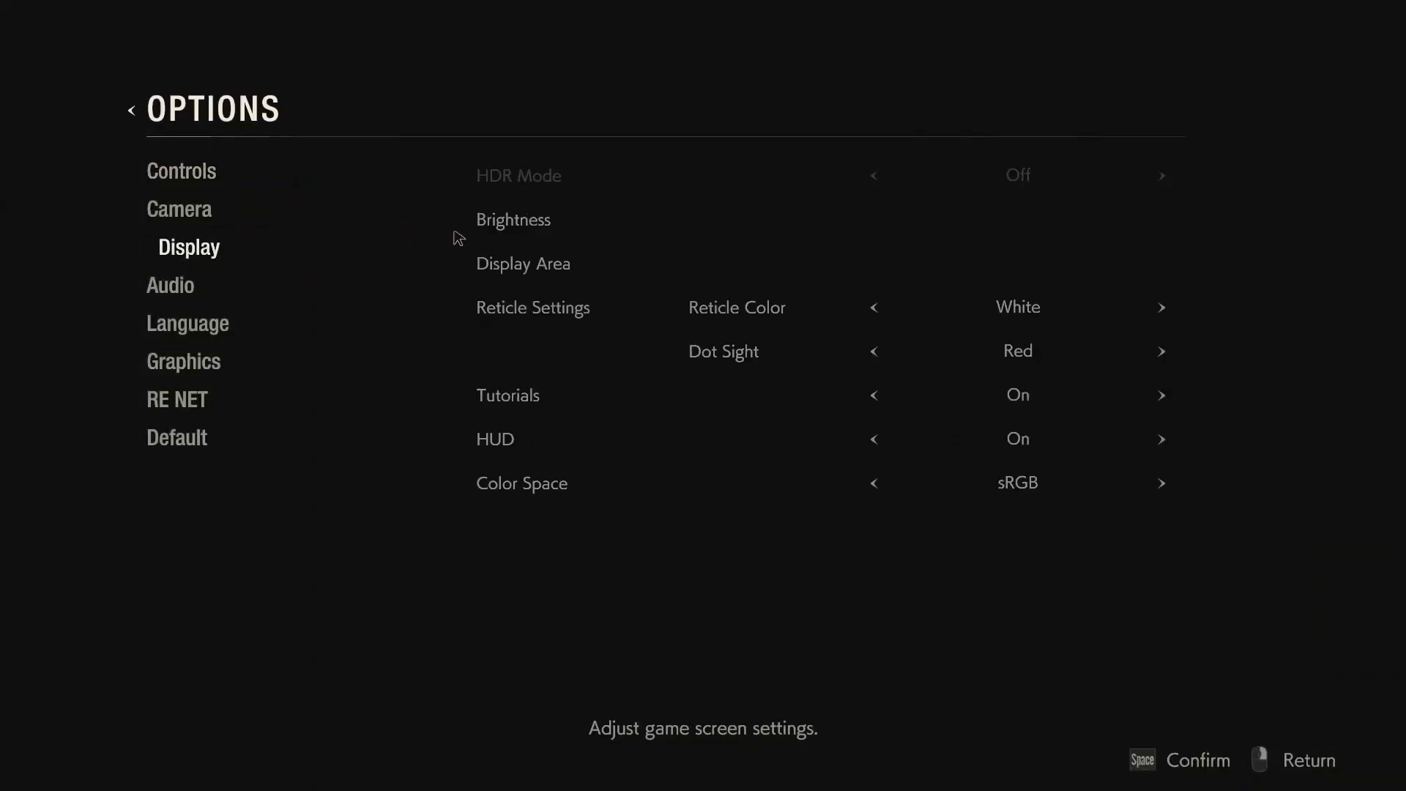
pyautogui.click(212, 368)
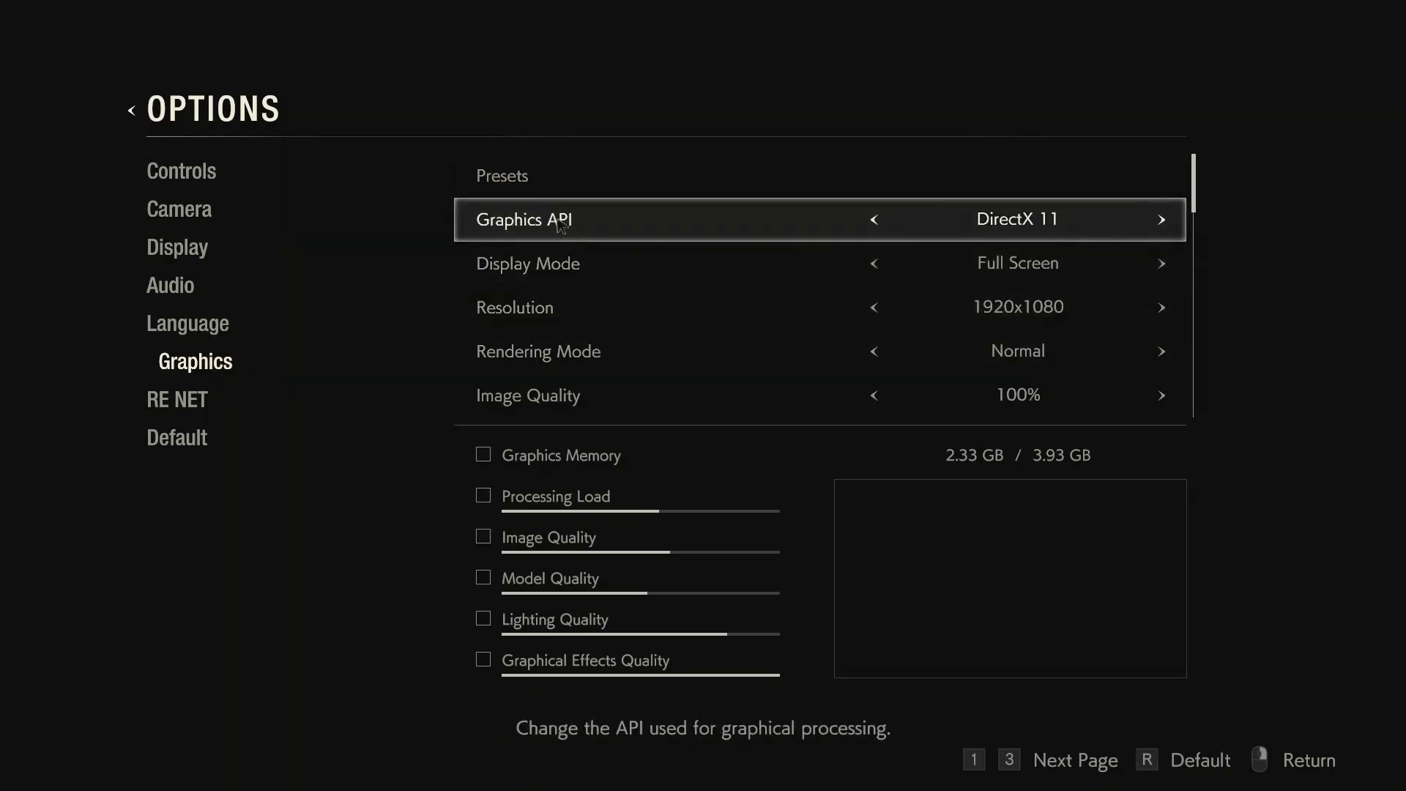
# Step: Switch Graphics API from DirectX 11 to DirectX 12 and decline restarting now
pyautogui.click(1164, 221)
pyautogui.click(1038, 226)
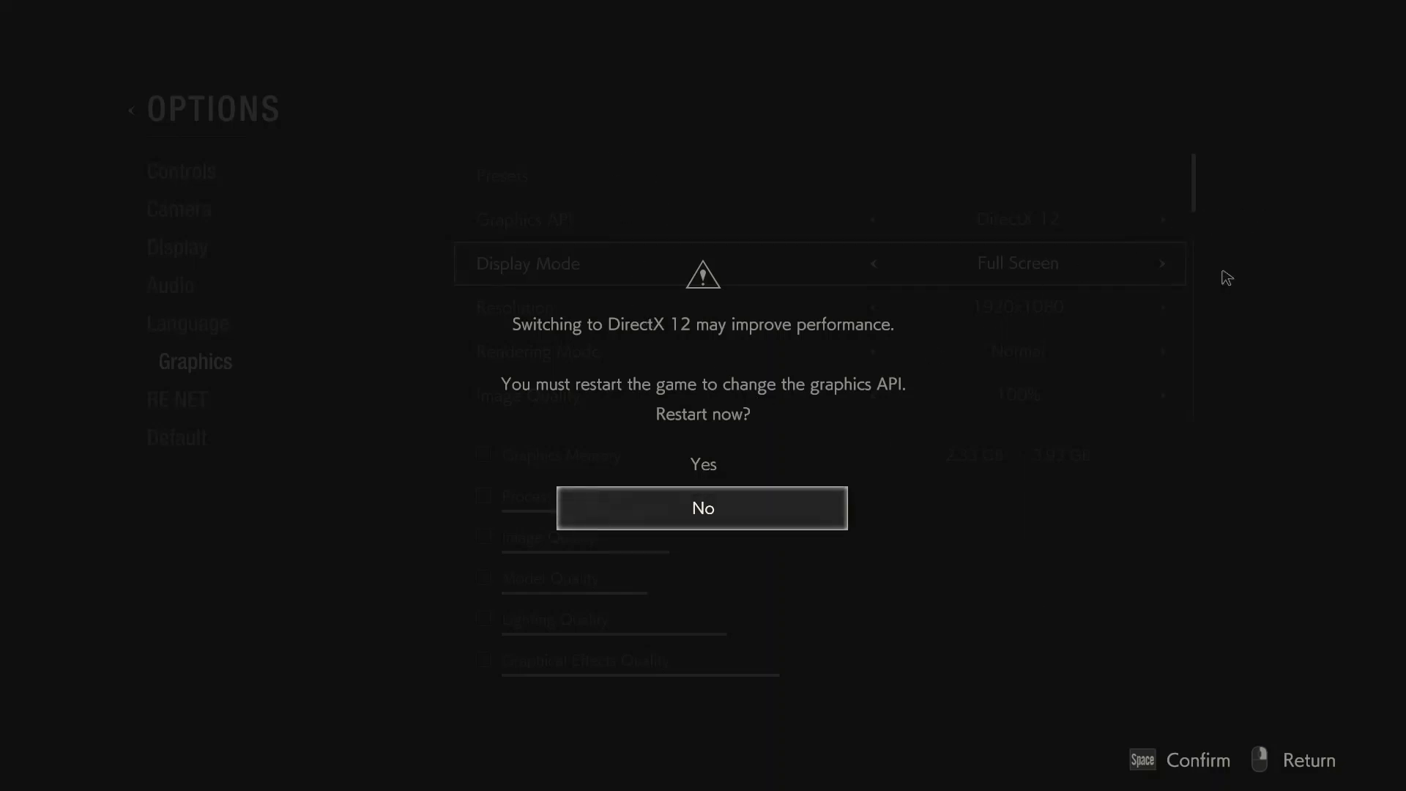
pyautogui.click(824, 516)
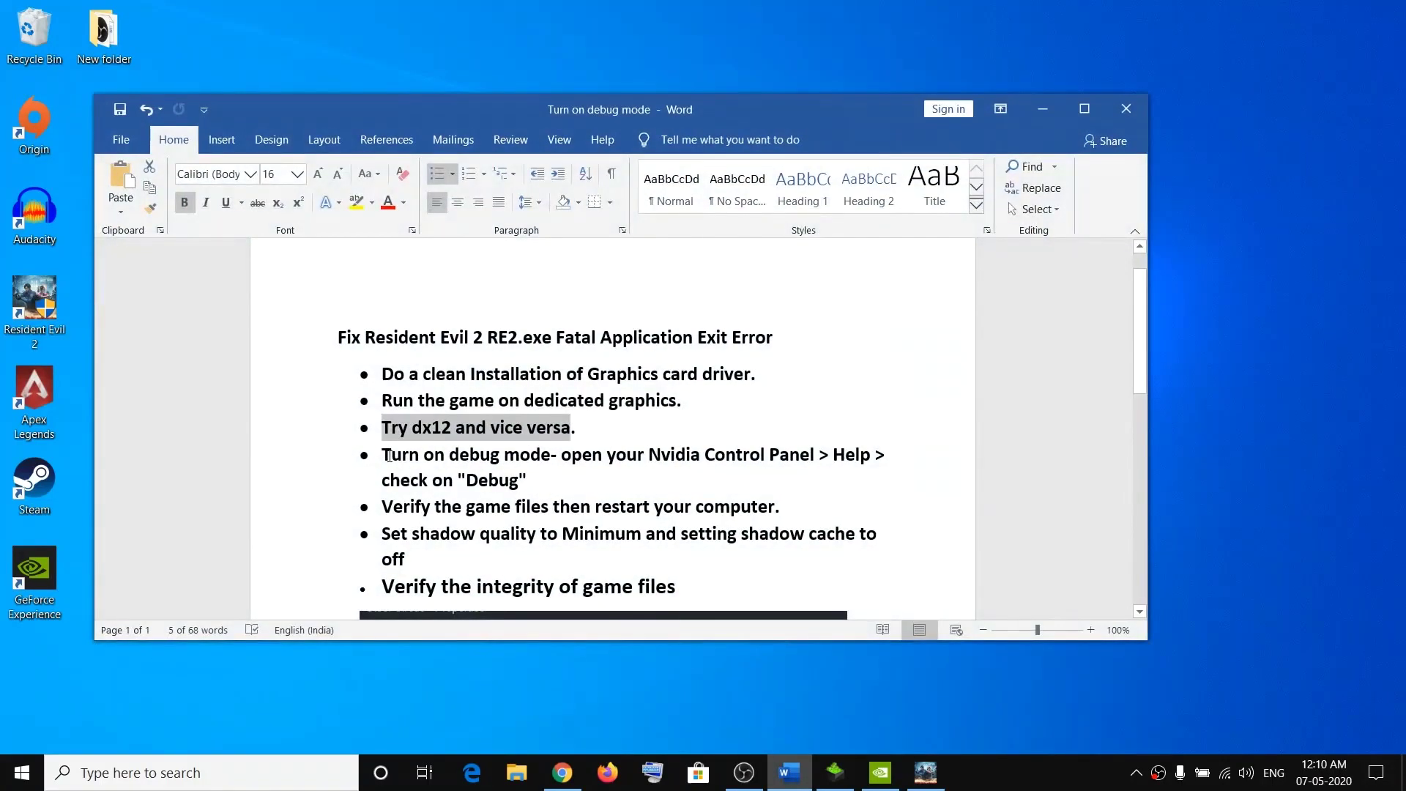
# Step: Highlight 'Turn on debug mode' and 'Nvidia Control Panel' in Word, then return to NVIDIA Control Panel
pyautogui.moveTo(389, 456); pyautogui.dragTo(551, 458)
pyautogui.moveTo(650, 456); pyautogui.dragTo(803, 455)
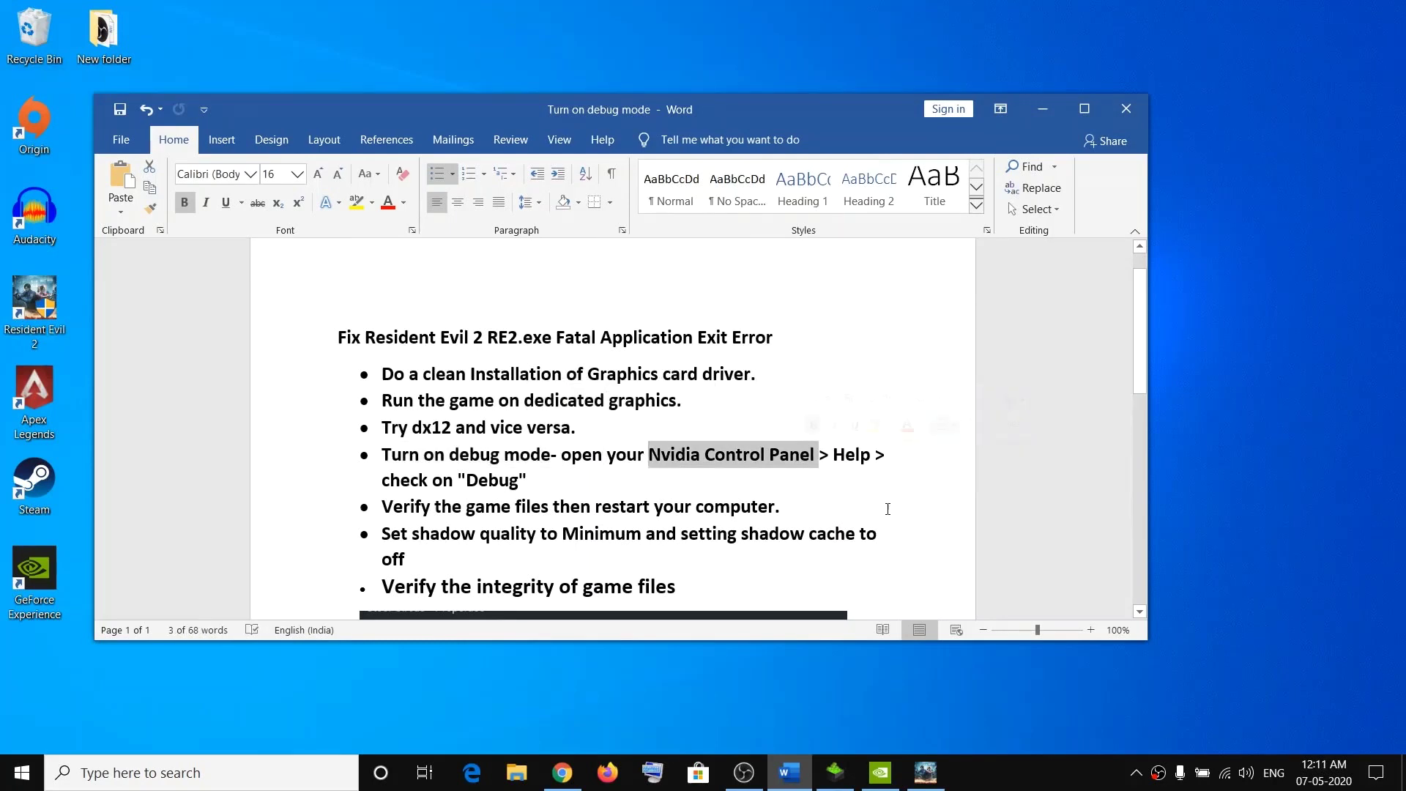
pyautogui.click(1043, 109)
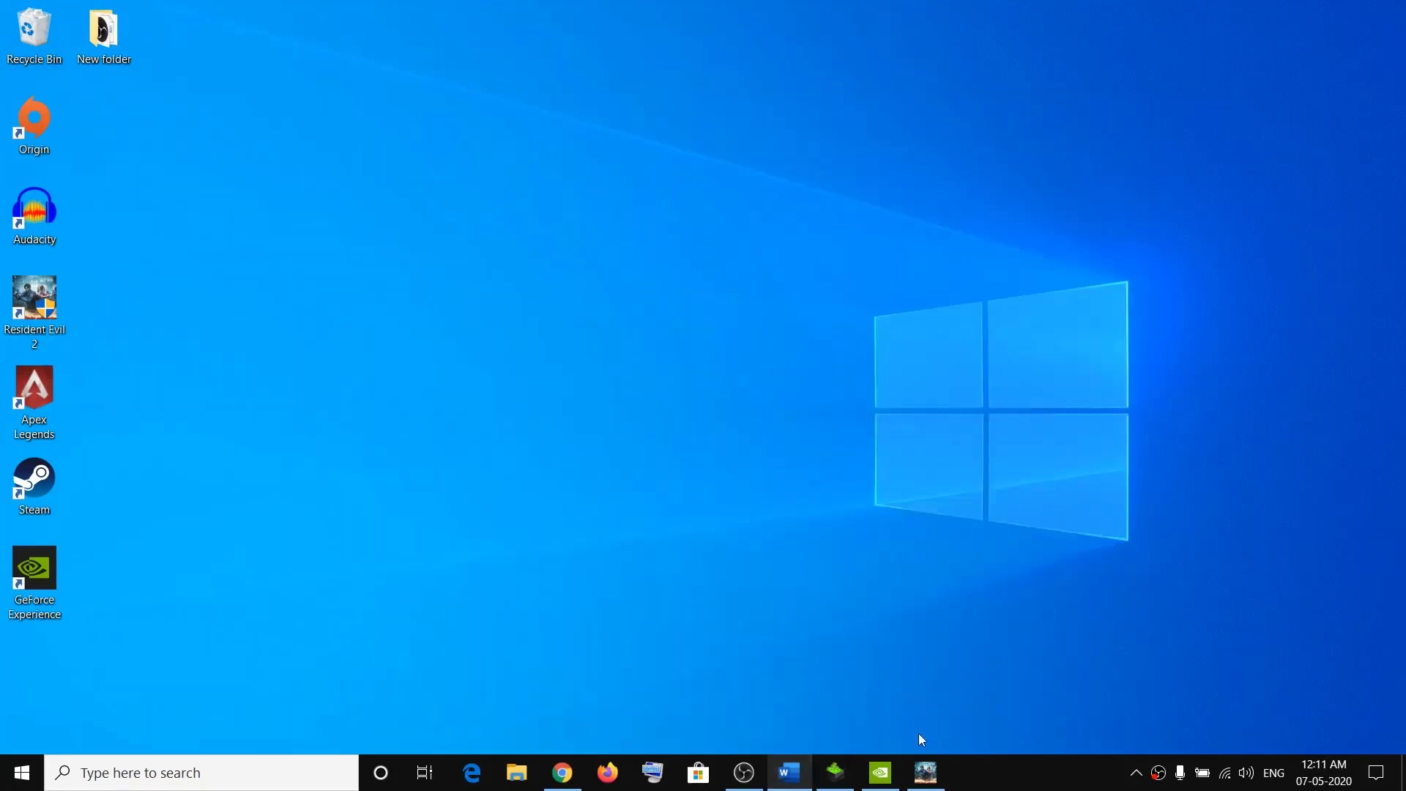
pyautogui.click(881, 773)
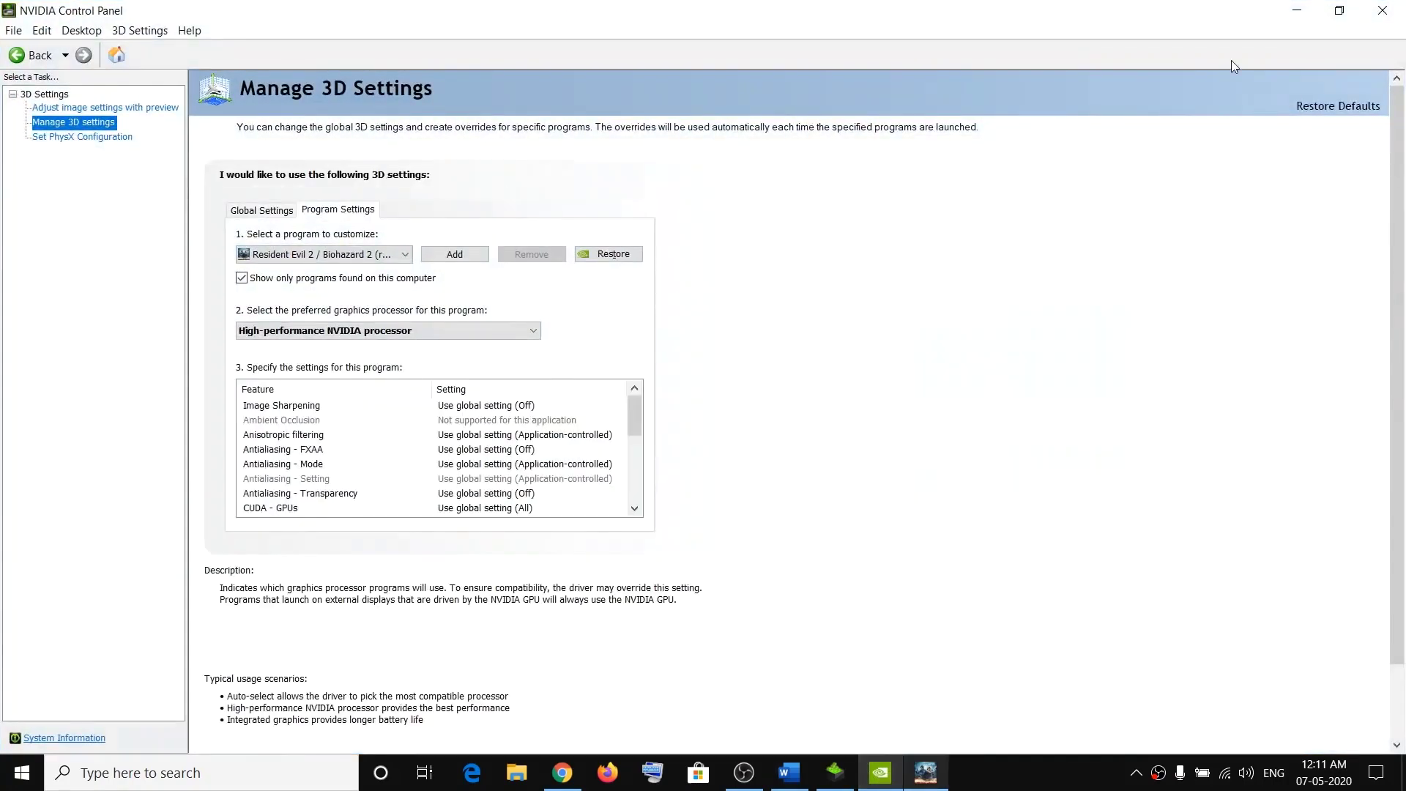
# Step: Reopen NVIDIA Control Panel from the desktop menu and turn on Debug Mode under Help
pyautogui.click(1297, 10)
pyautogui.rightClick(828, 176)
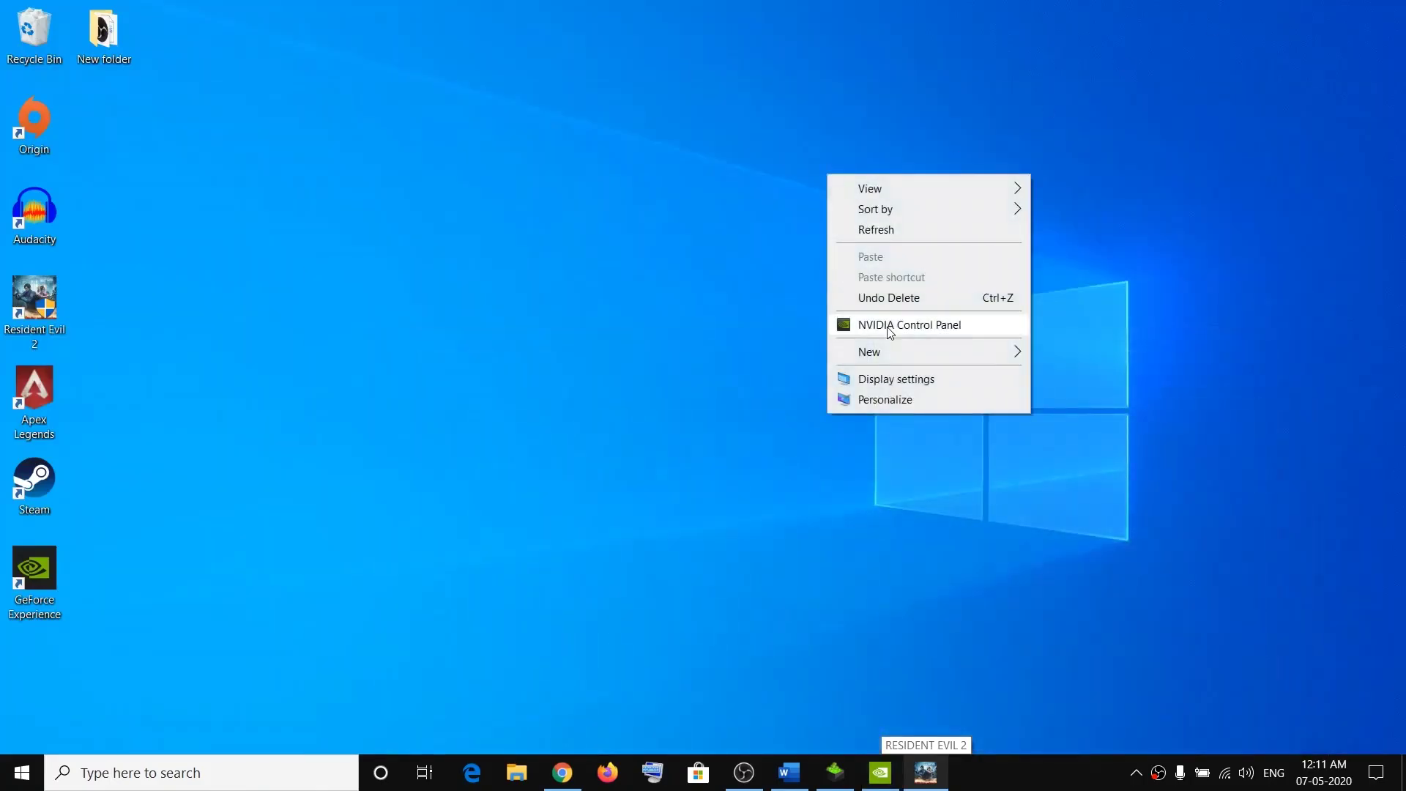
pyautogui.click(891, 323)
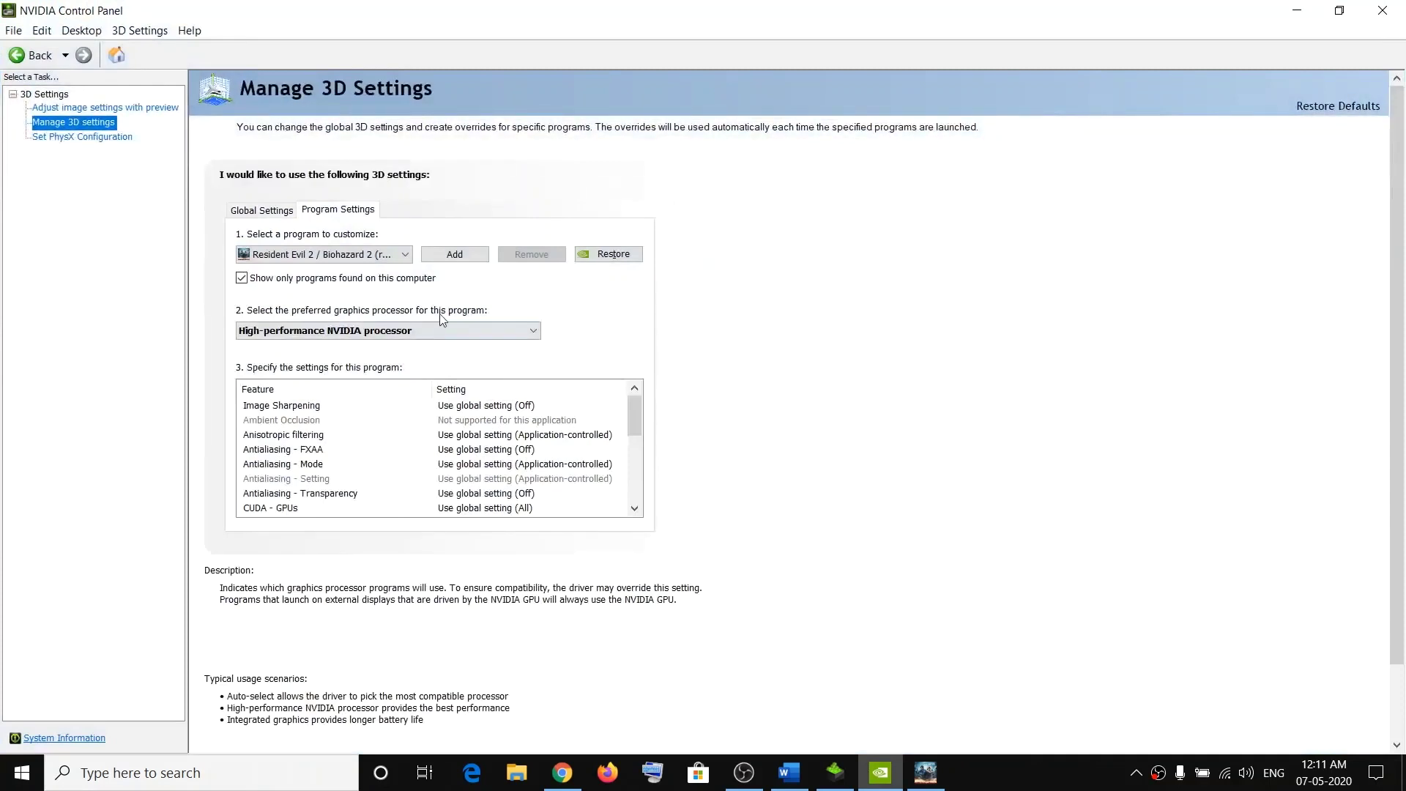
pyautogui.click(189, 31)
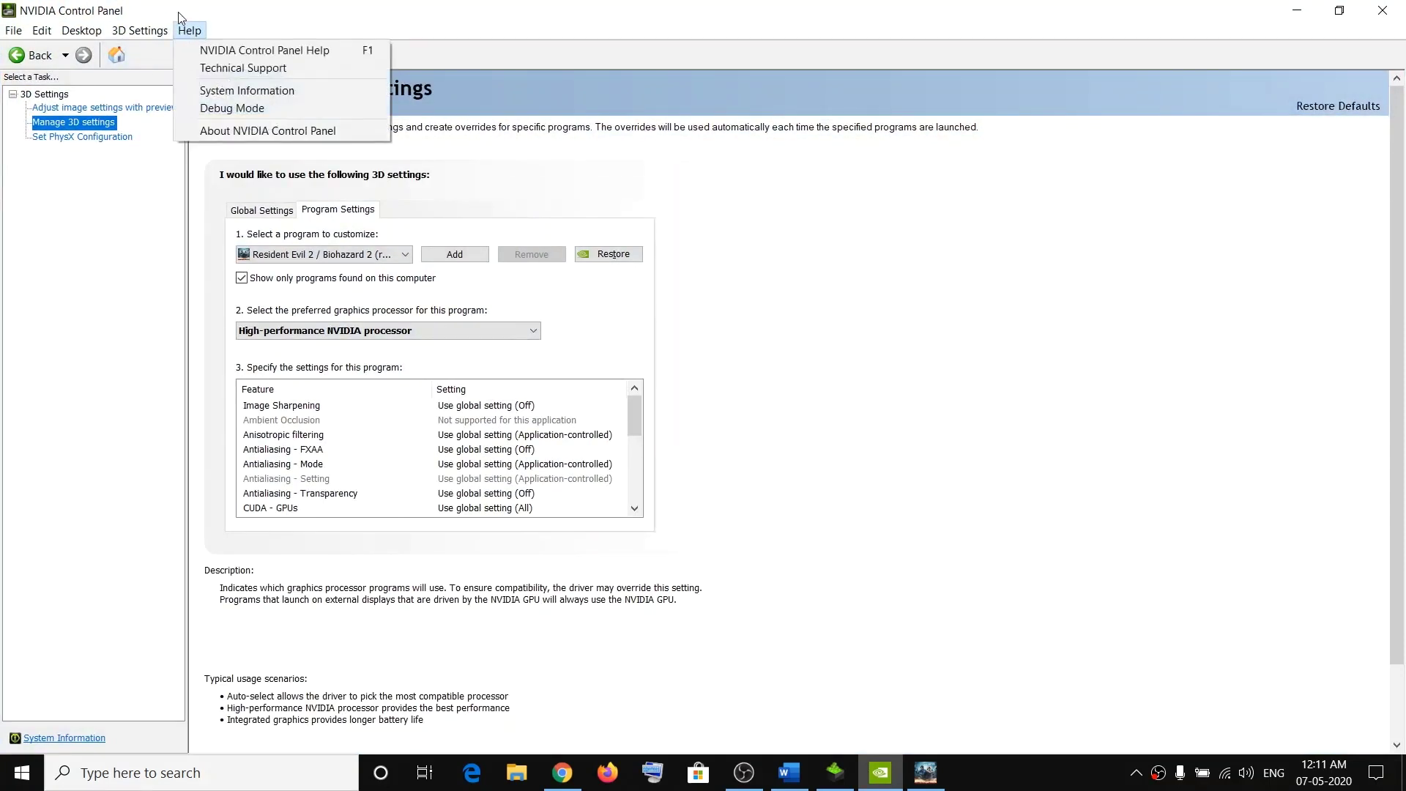
pyautogui.click(189, 33)
pyautogui.click(189, 36)
pyautogui.click(246, 109)
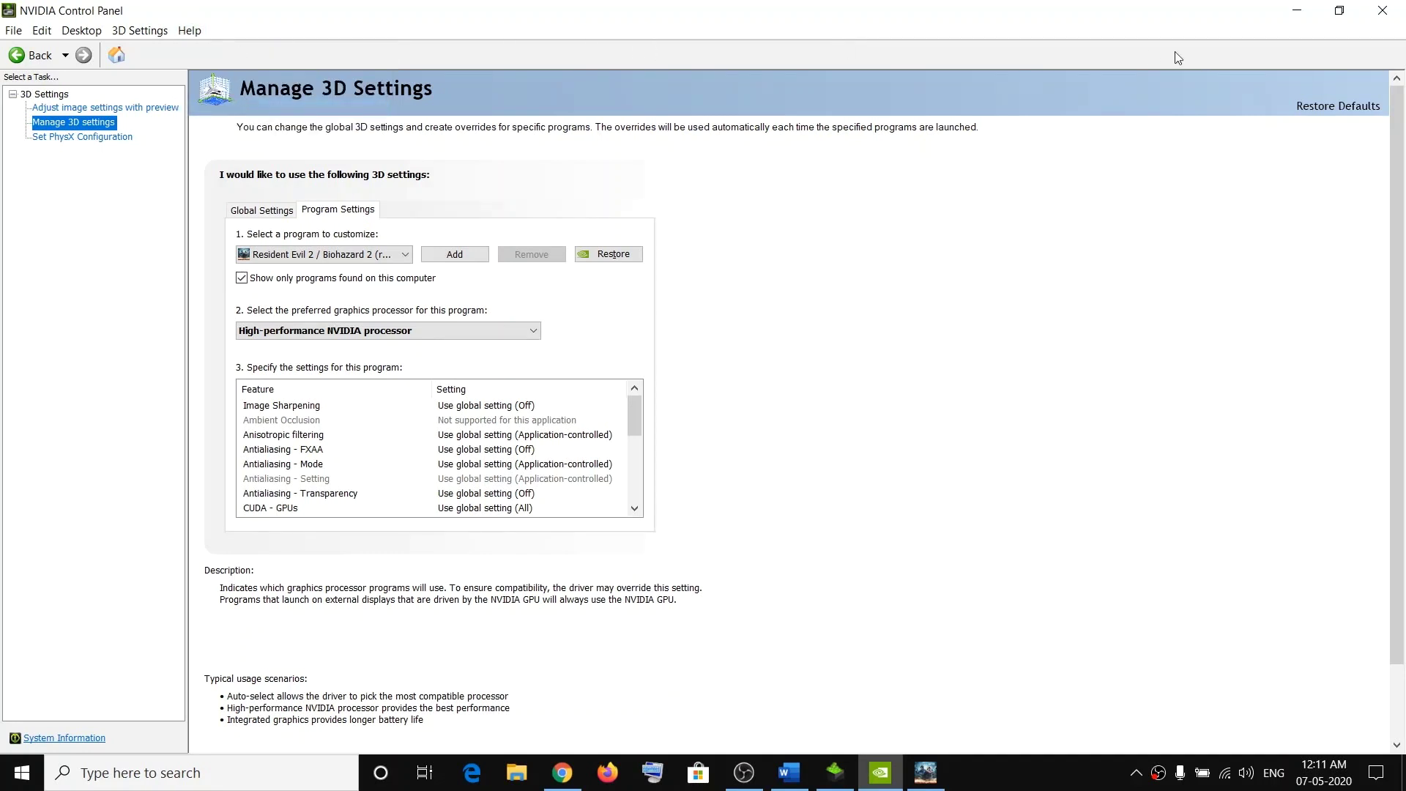
# Step: Minimize NVIDIA Control Panel and bring the Word fix-list document back to the front
pyautogui.click(1303, 13)
pyautogui.click(791, 771)
pyautogui.moveTo(502, 460); pyautogui.dragTo(542, 480)
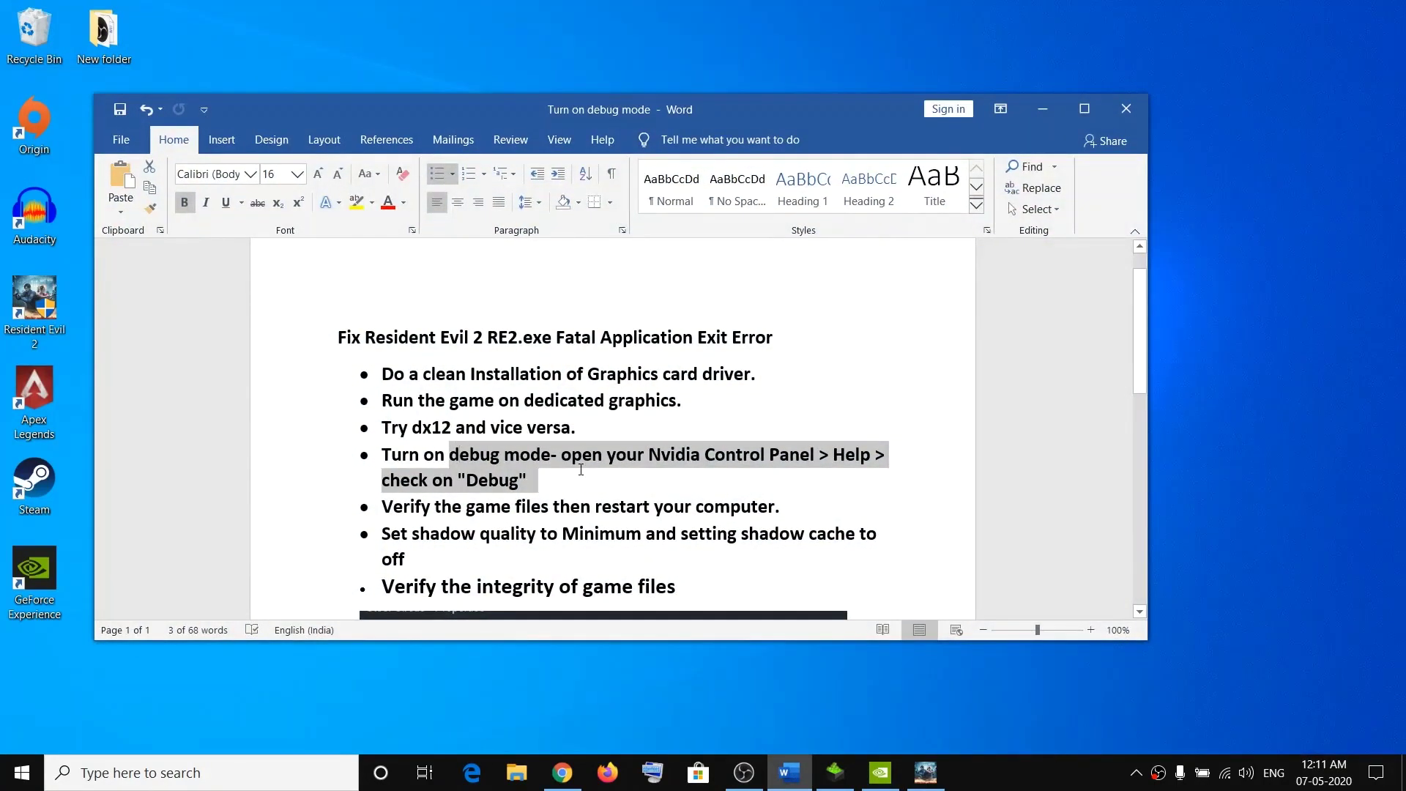
pyautogui.scroll(-1, 515, 449)
pyautogui.moveTo(379, 423); pyautogui.dragTo(753, 425)
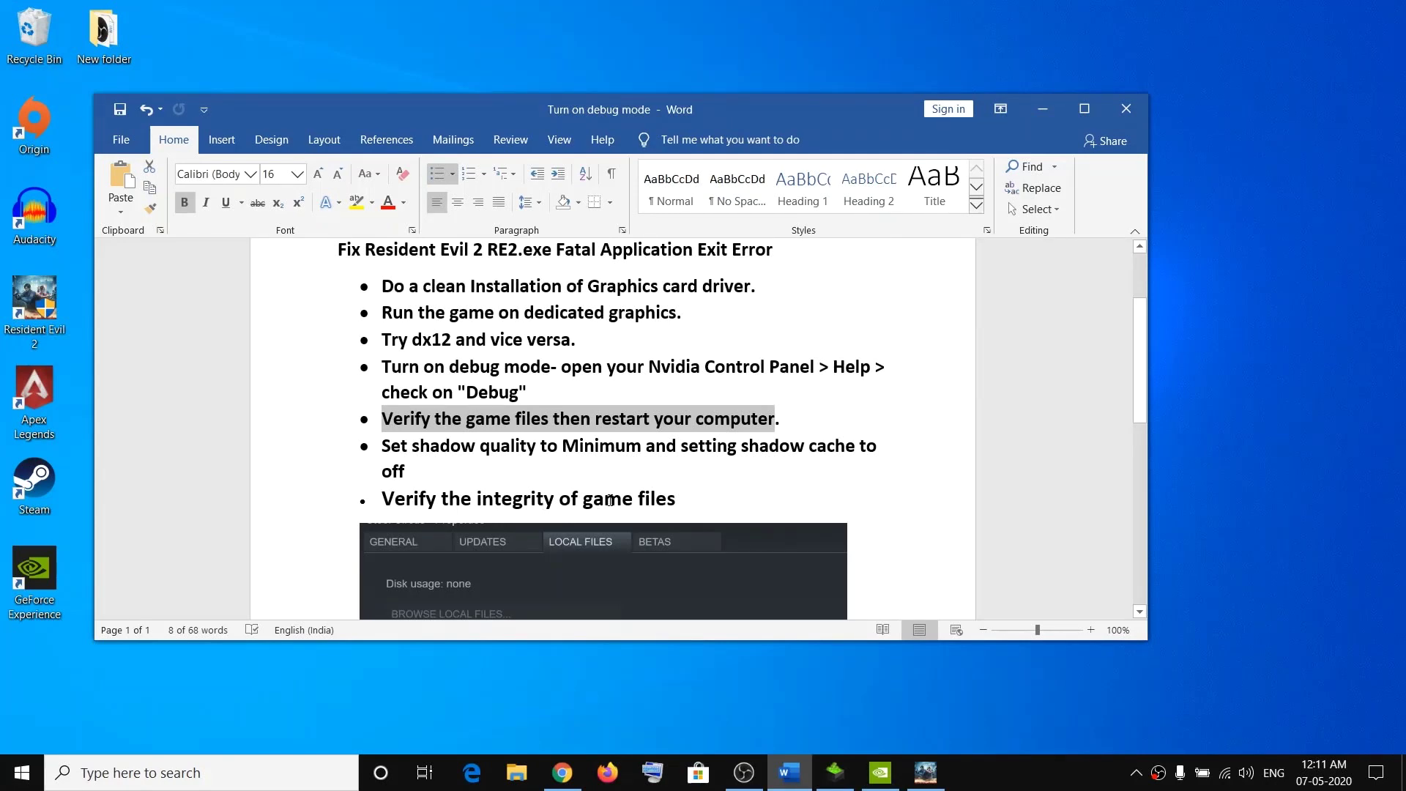
pyautogui.scroll(-5, 611, 501)
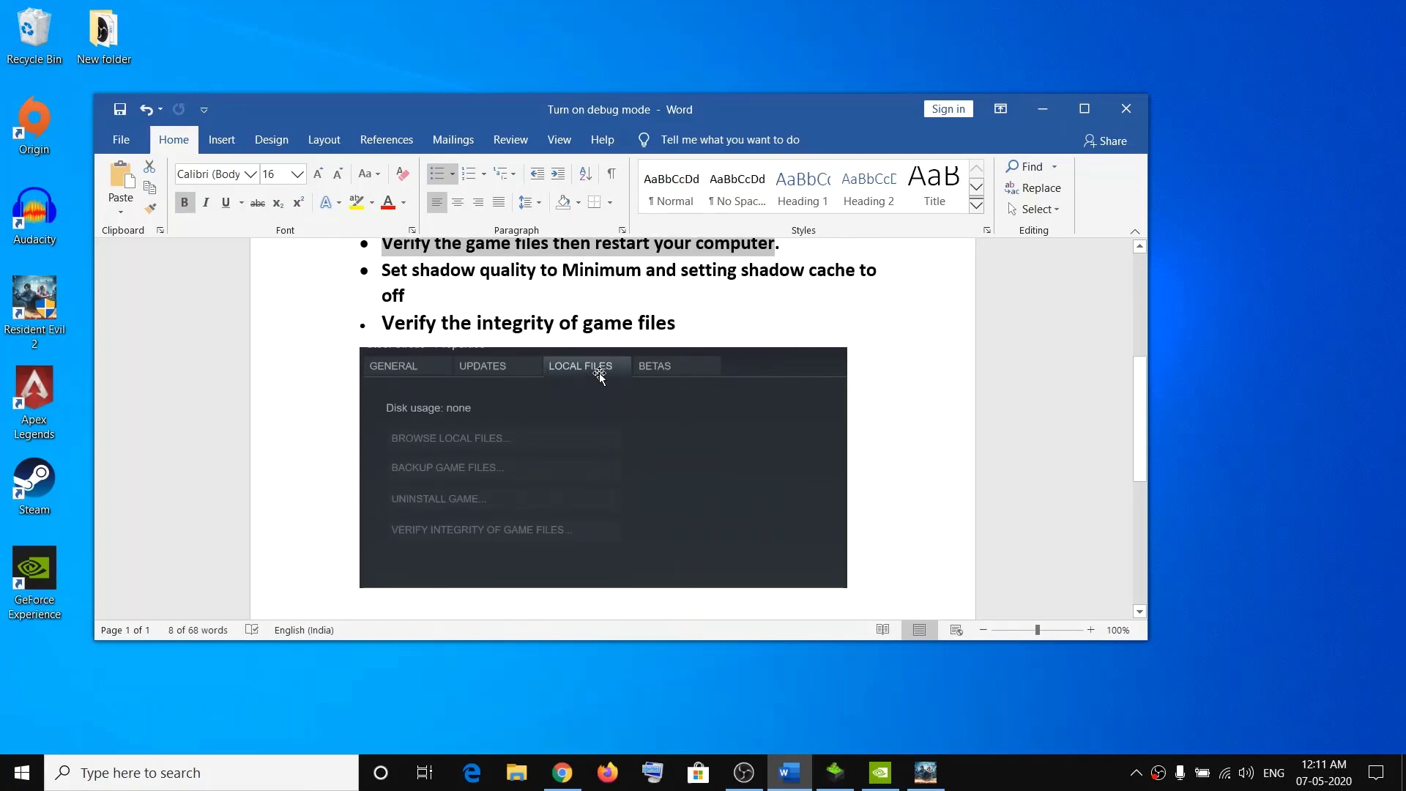
pyautogui.scroll(-1, 602, 377)
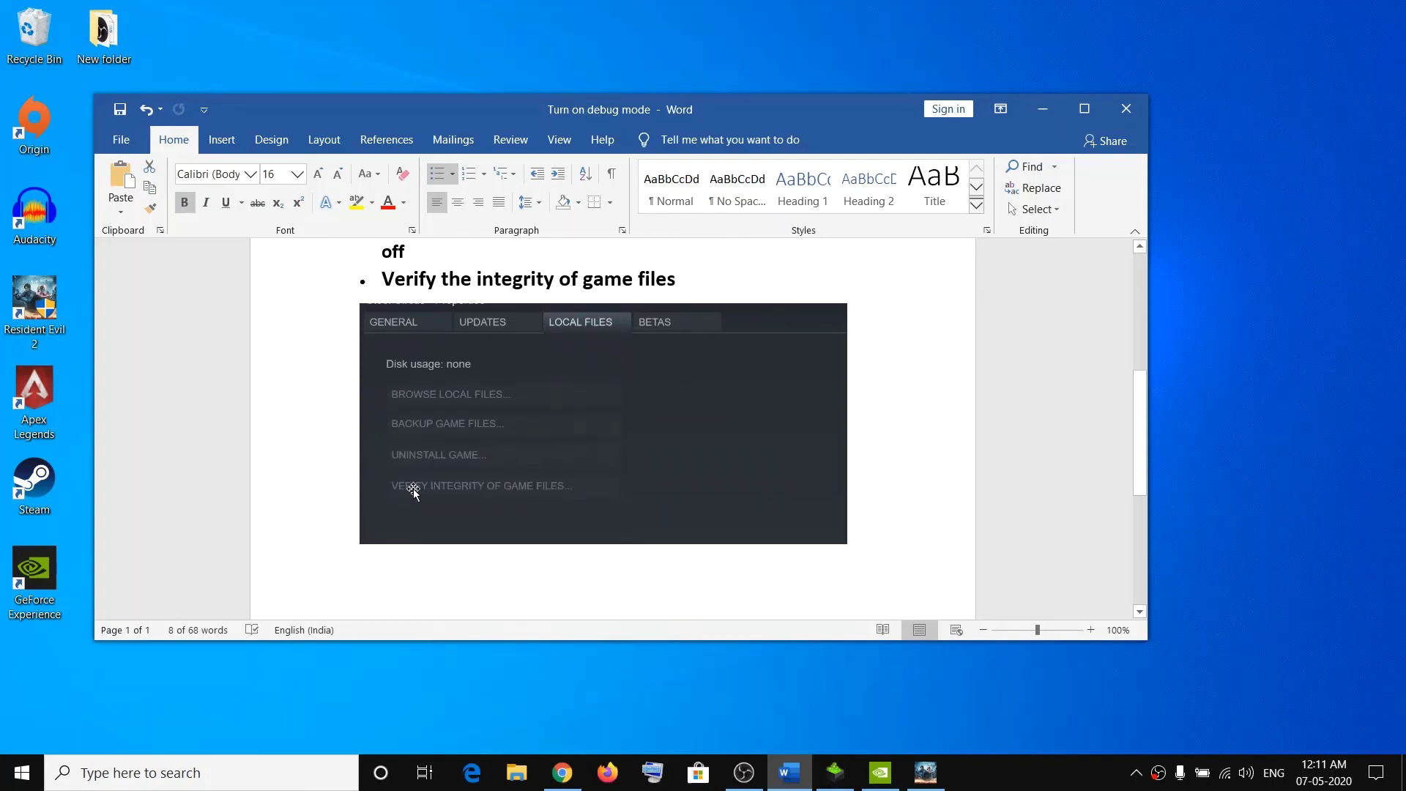
pyautogui.scroll(3, 612, 486)
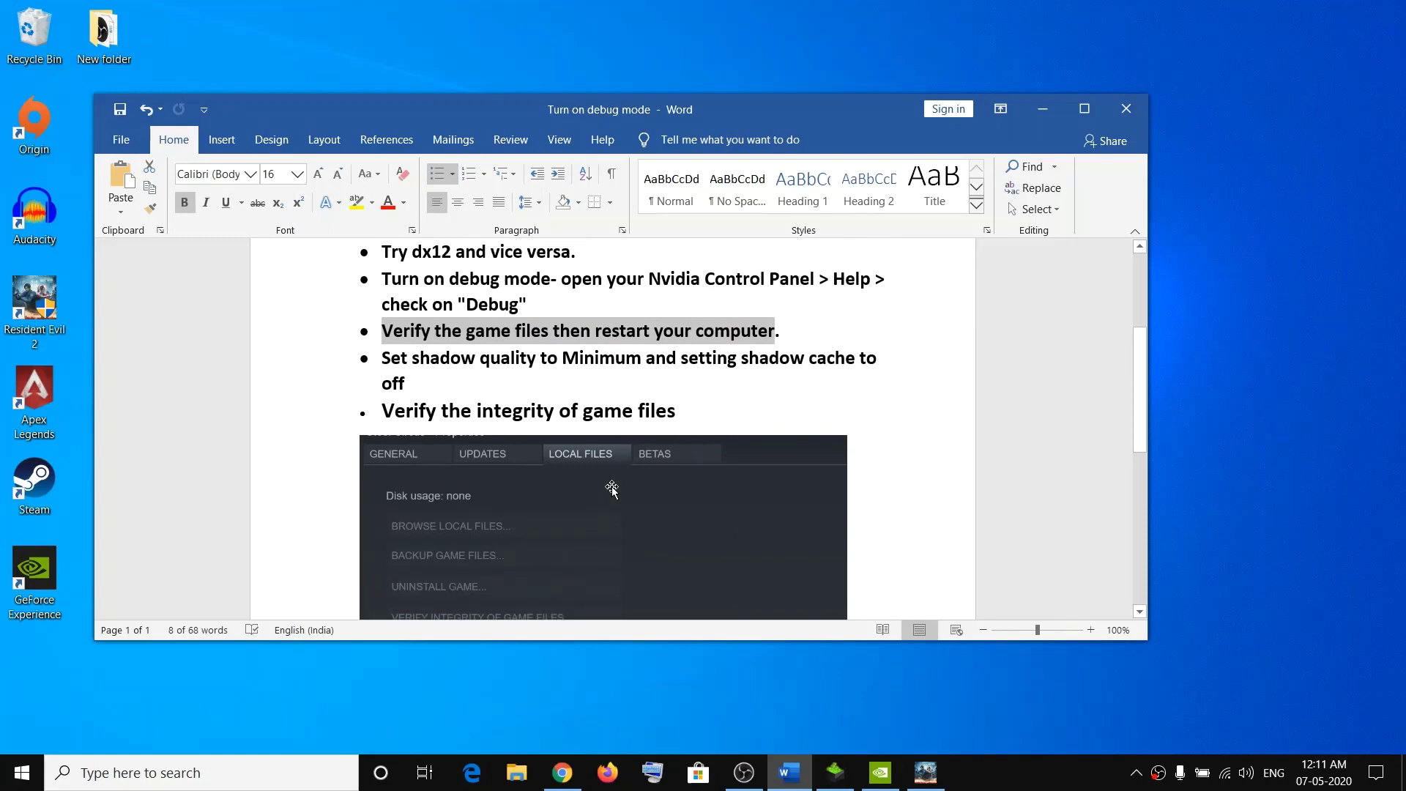
pyautogui.scroll(-1, 613, 486)
pyautogui.moveTo(396, 308); pyautogui.dragTo(625, 315)
pyautogui.moveTo(742, 316); pyautogui.dragTo(860, 315)
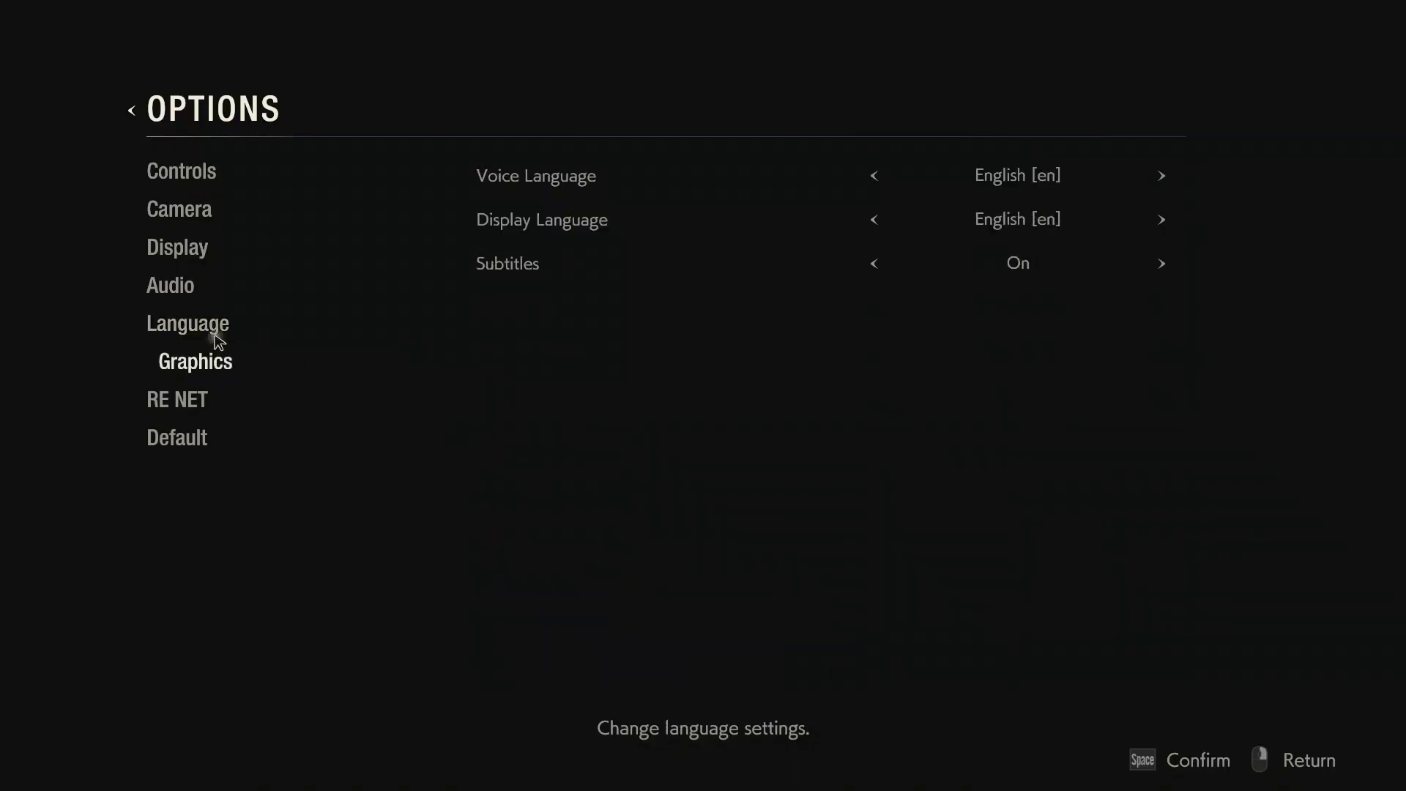
# Step: On the Graphics page, lower Shadow Quality from Medium to Min and switch Shadow Cache Off
pyautogui.click(187, 363)
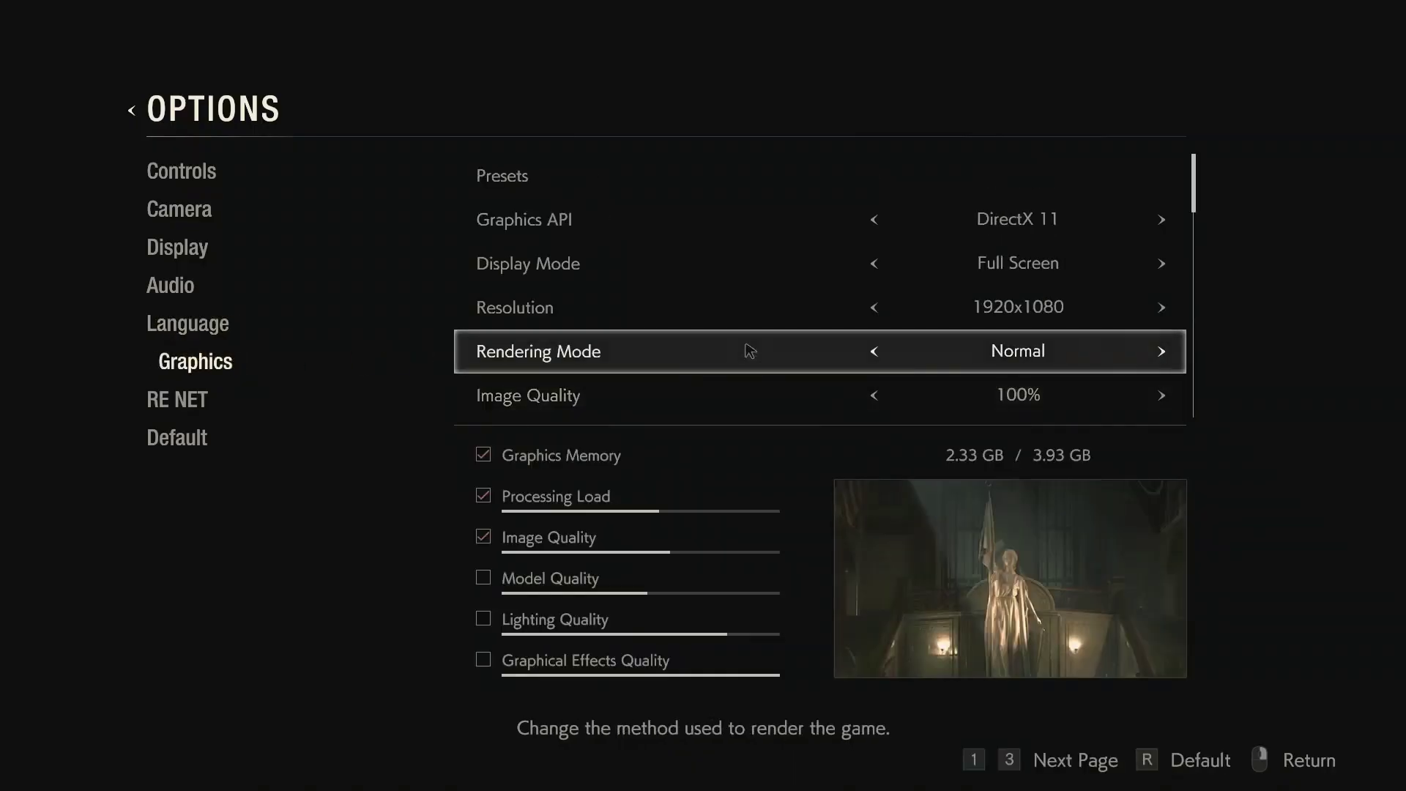
pyautogui.scroll(-1, 751, 350)
pyautogui.scroll(-4, 751, 350)
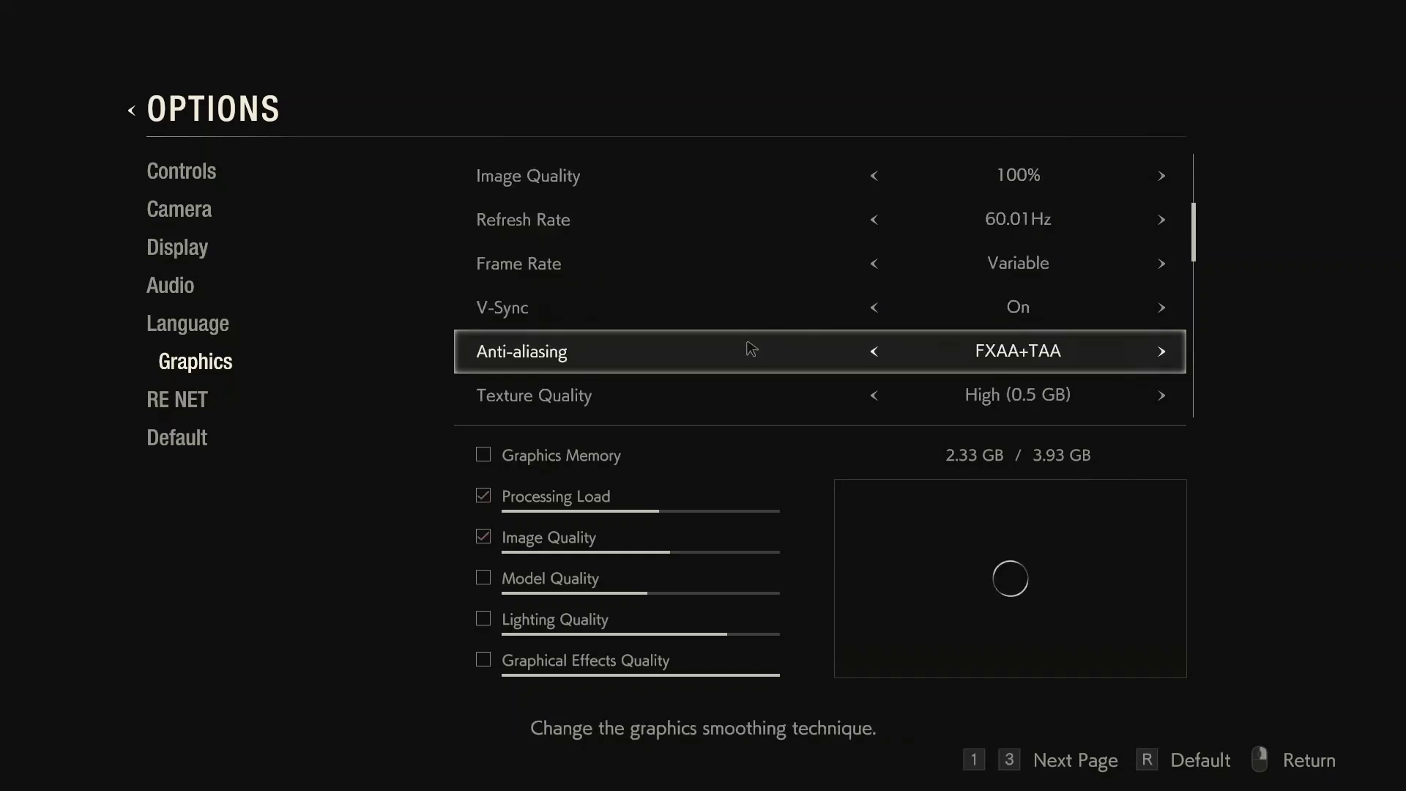
pyautogui.scroll(-2, 751, 350)
pyautogui.scroll(-3, 751, 351)
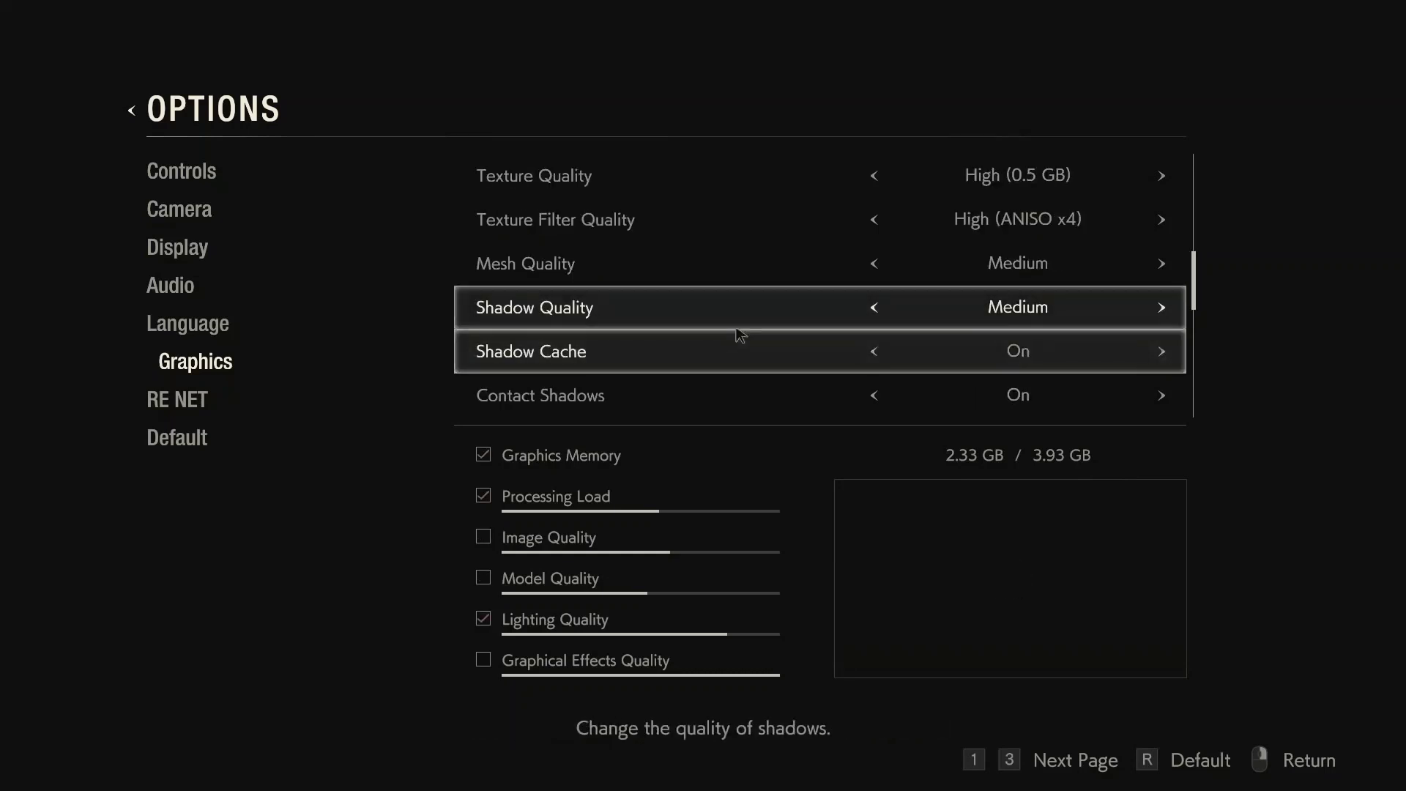
pyautogui.click(874, 308)
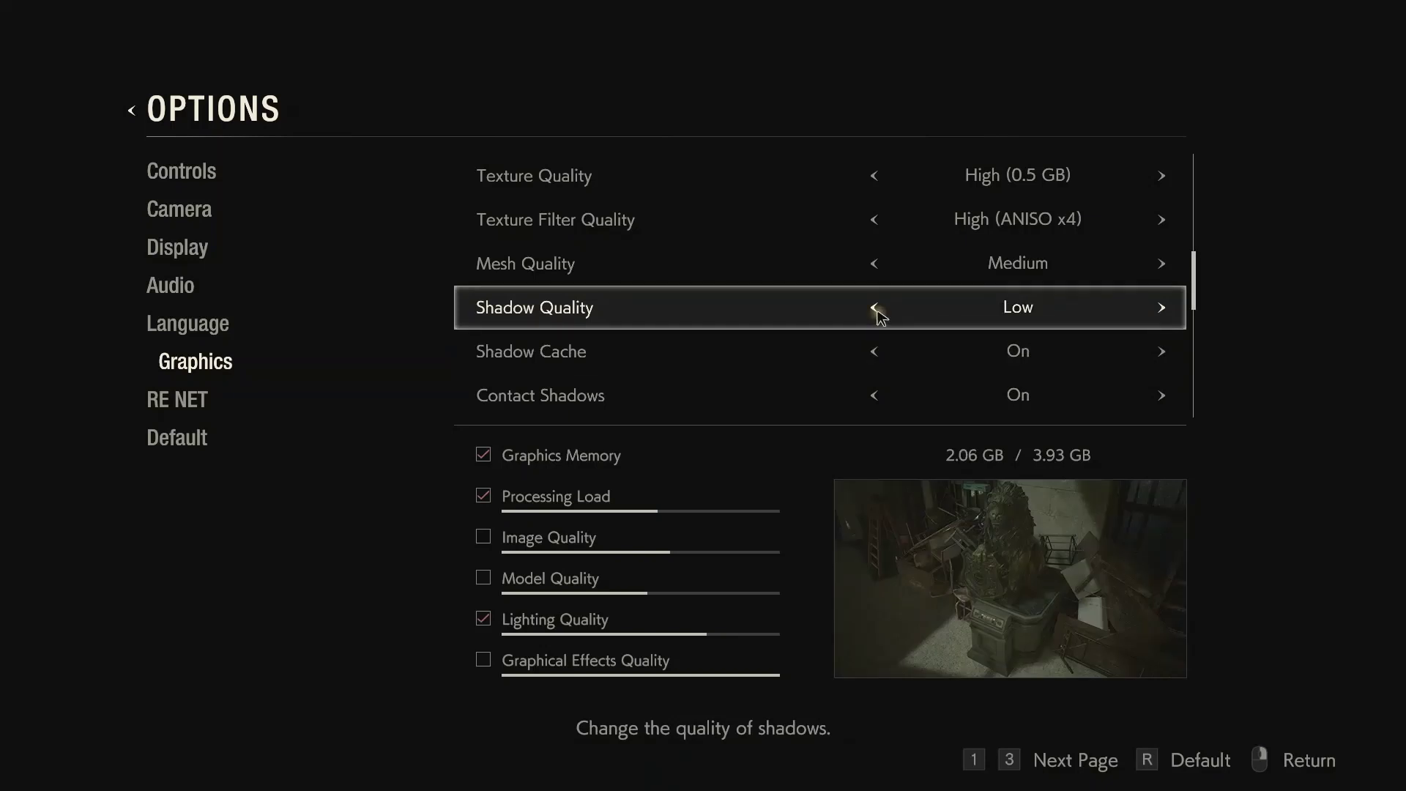
pyautogui.click(877, 310)
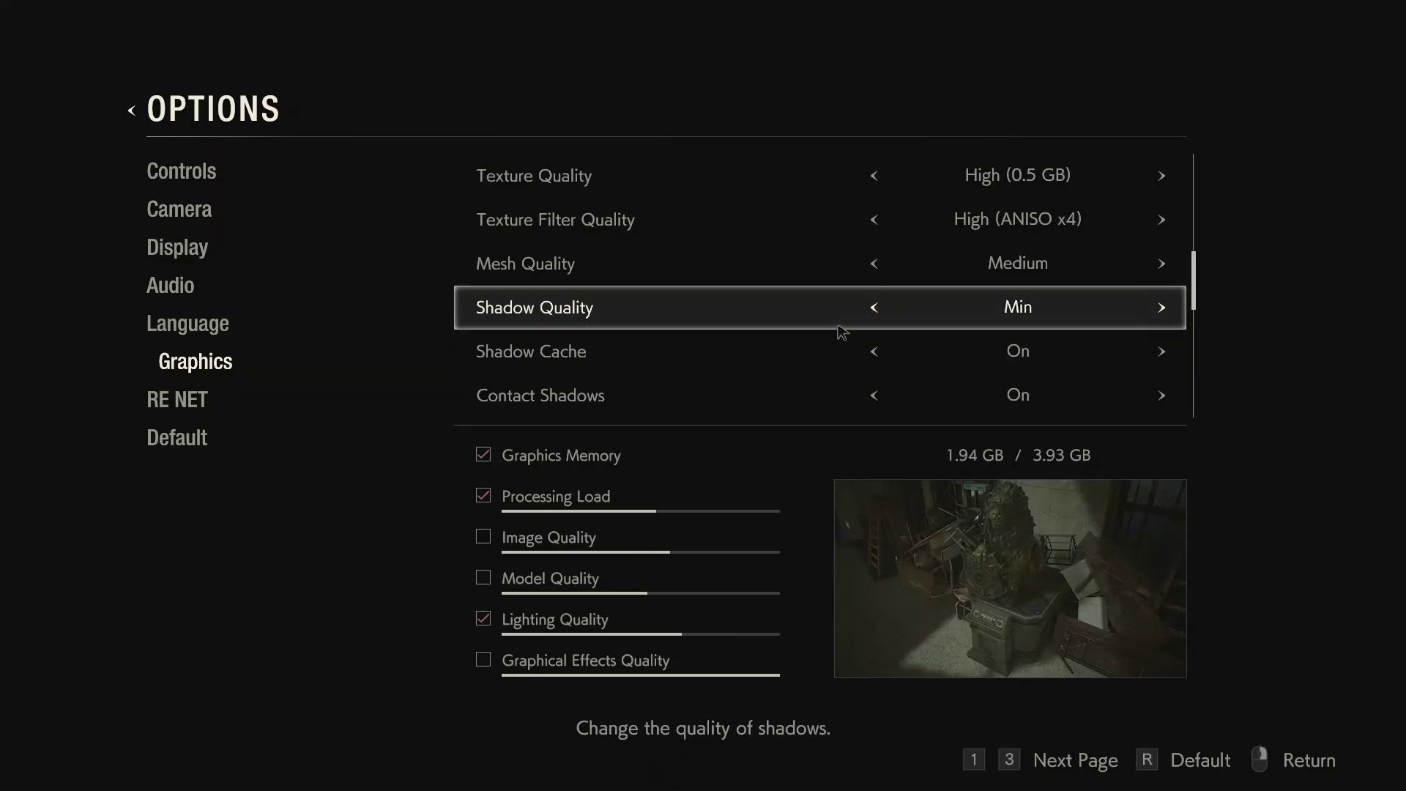
pyautogui.click(882, 352)
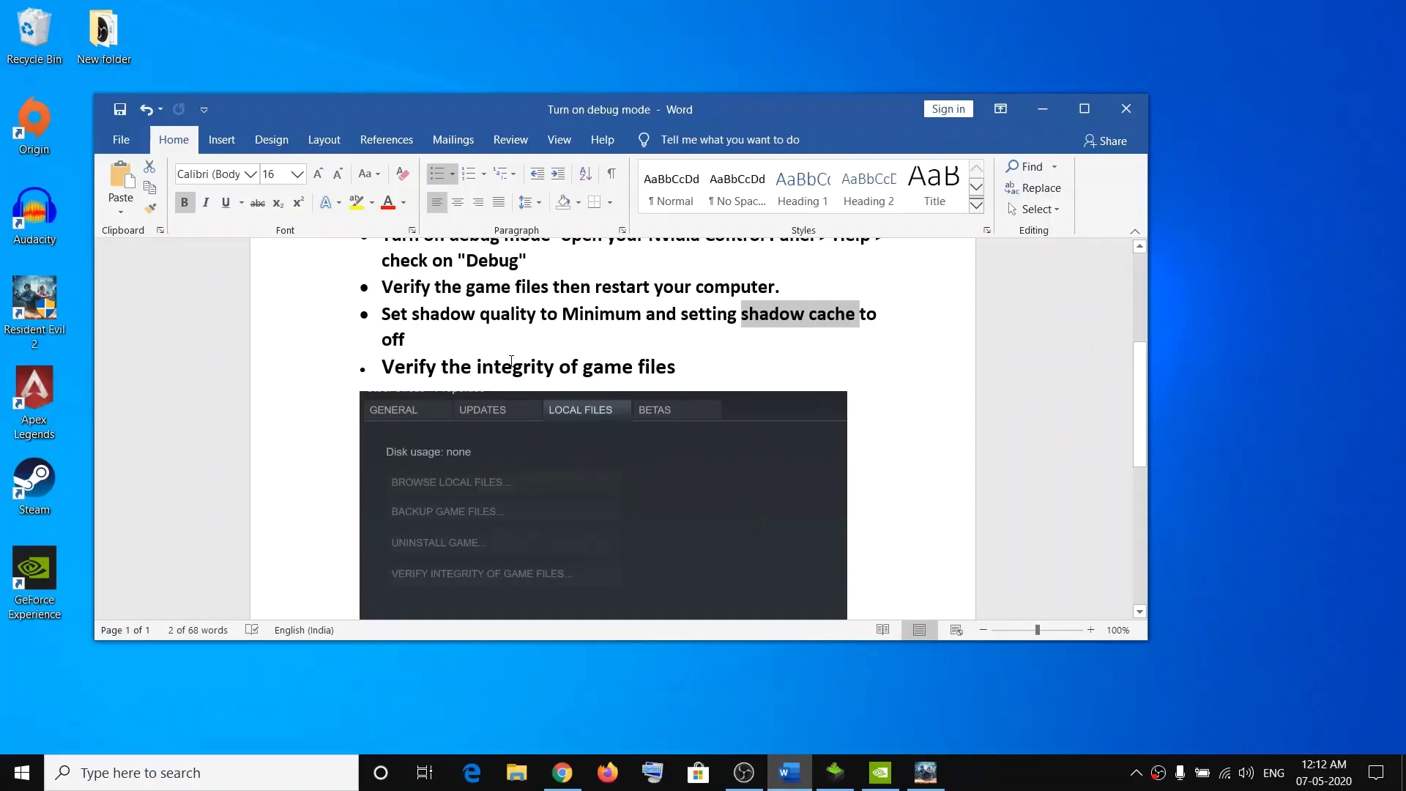
pyautogui.scroll(-3, 583, 427)
pyautogui.scroll(3, 522, 367)
pyautogui.scroll(5, 578, 414)
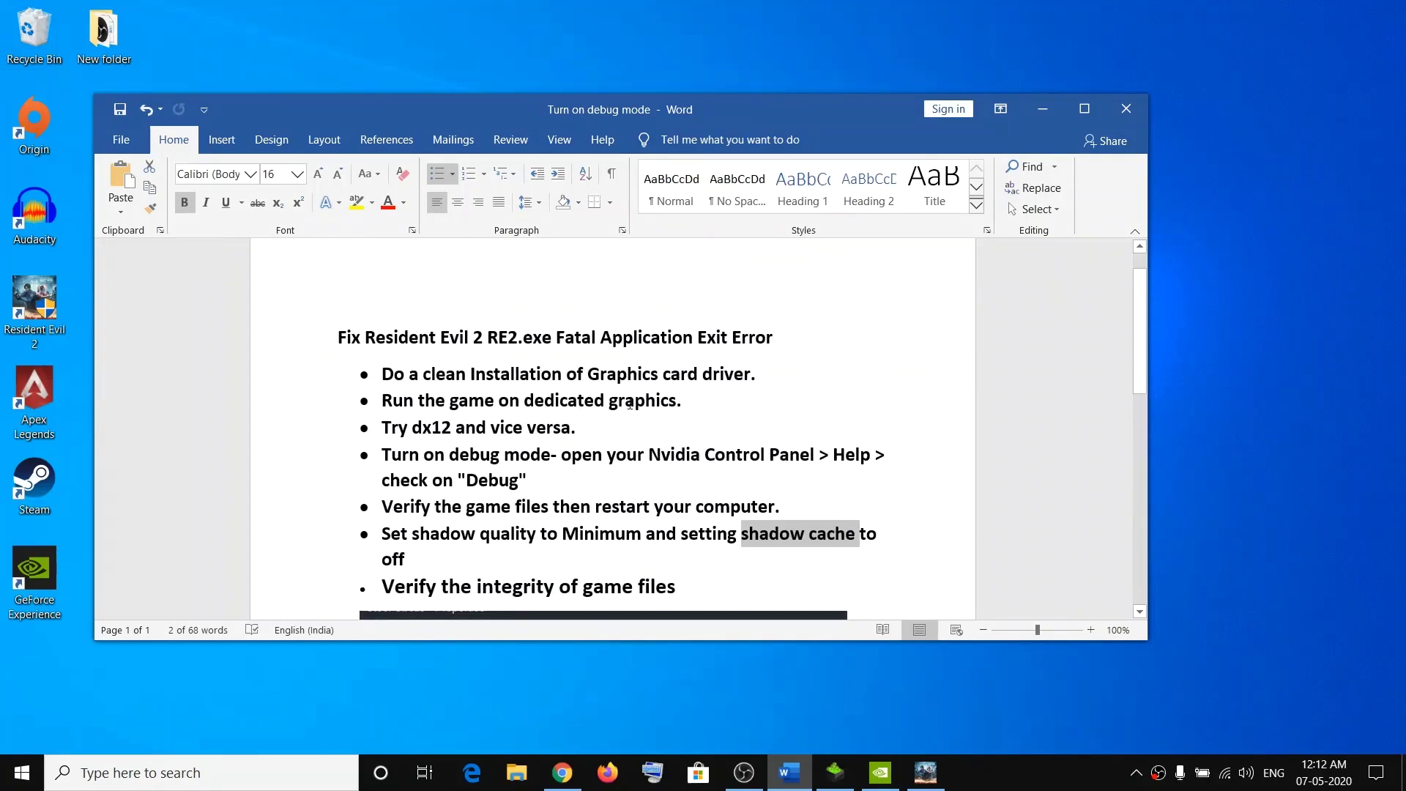
pyautogui.scroll(1, 630, 405)
pyautogui.moveTo(463, 382); pyautogui.dragTo(729, 383)
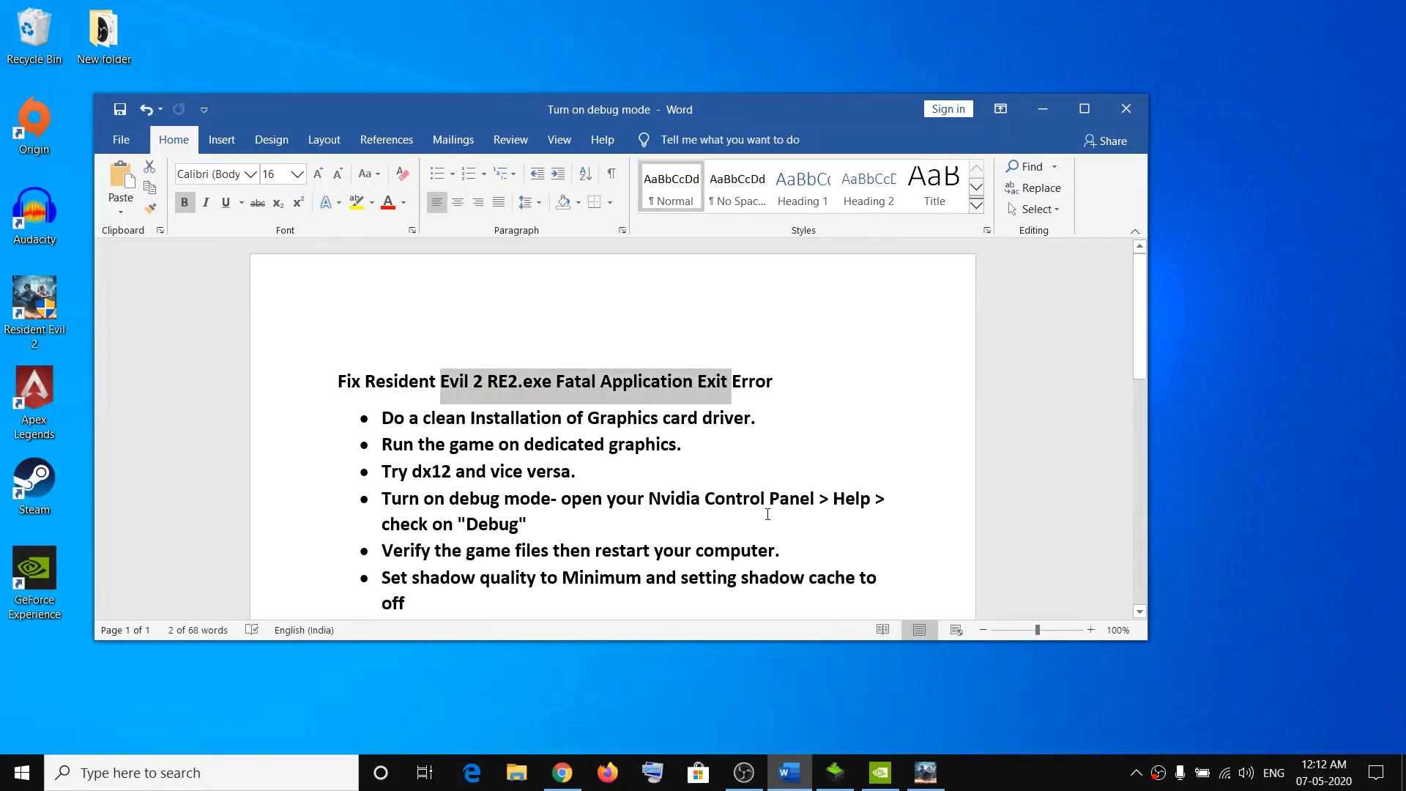
pyautogui.click(586, 477)
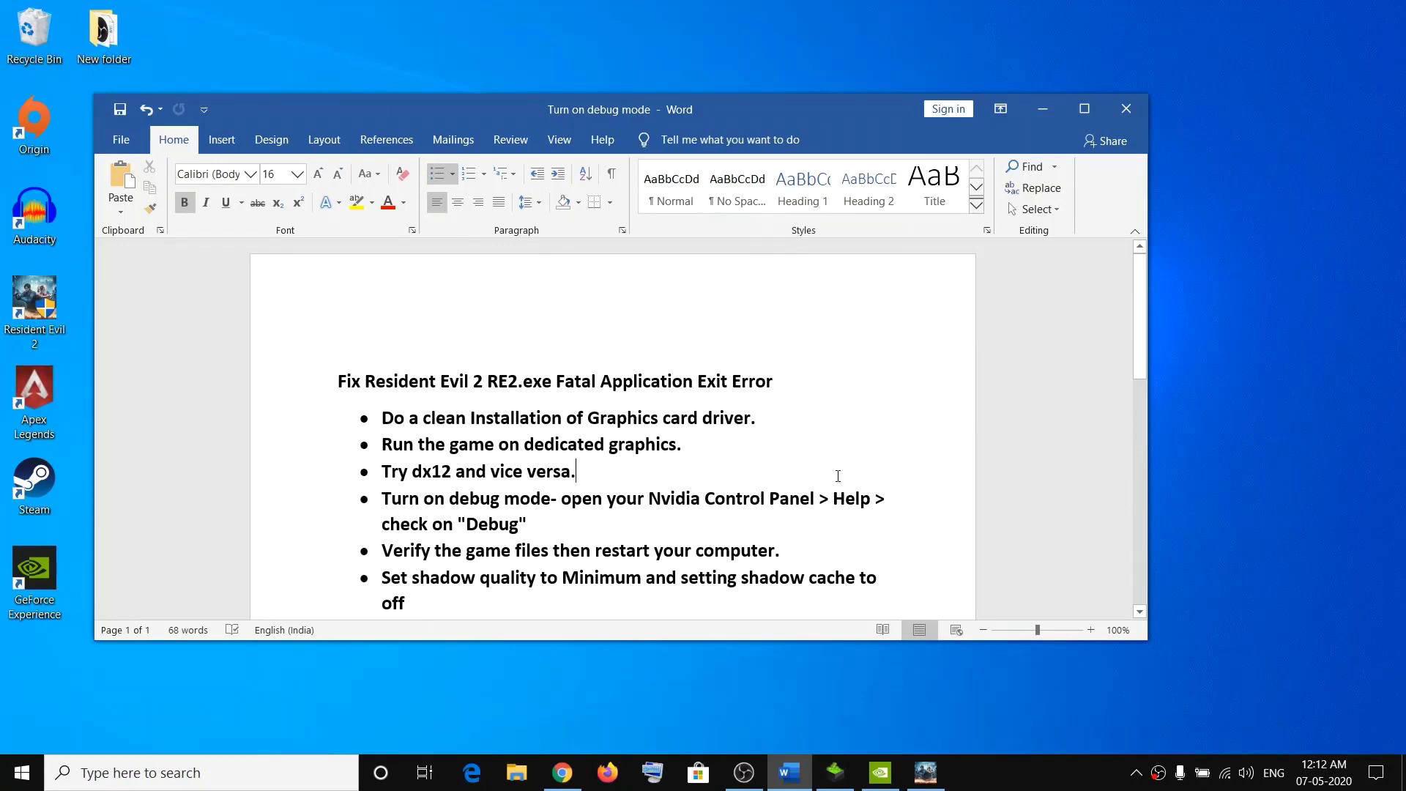
pyautogui.click(1022, 777)
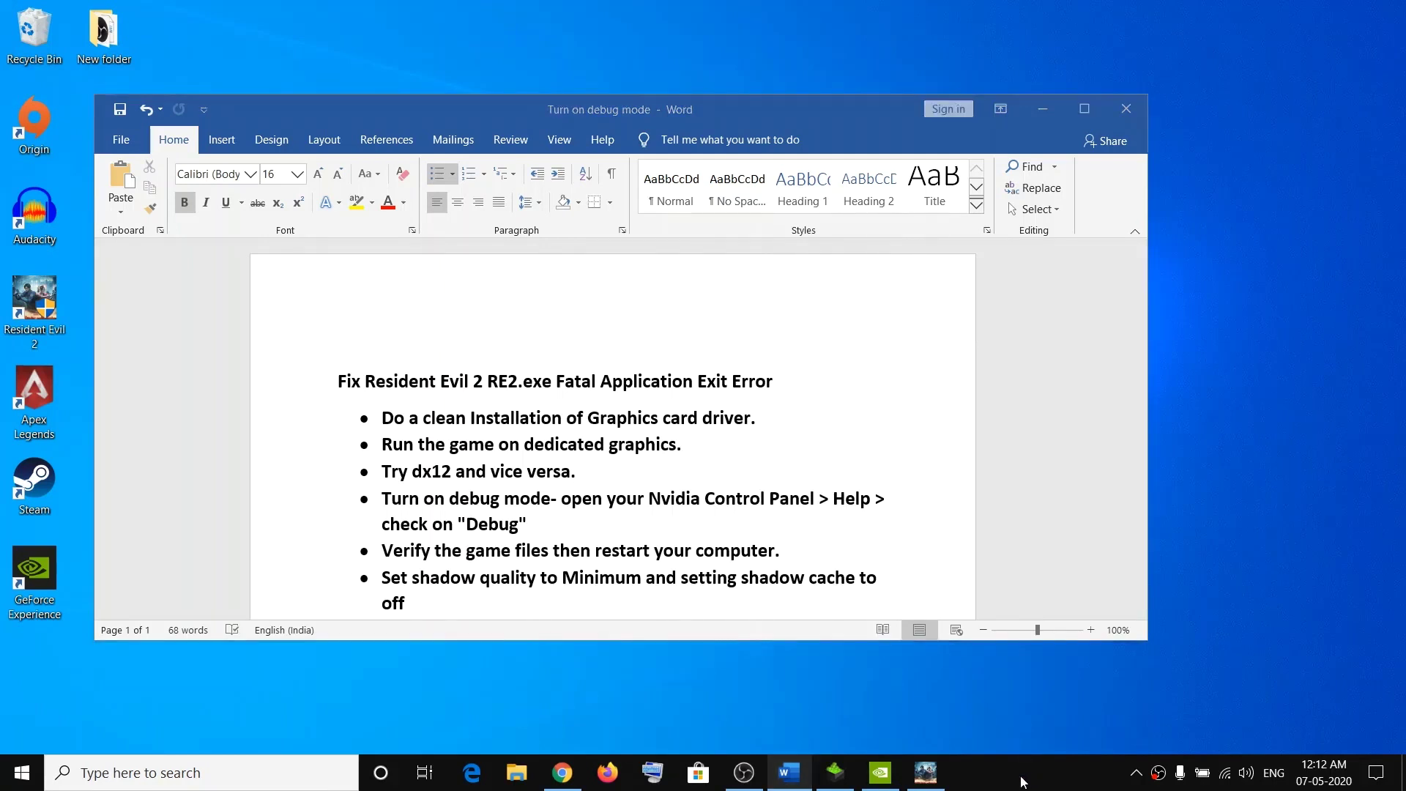